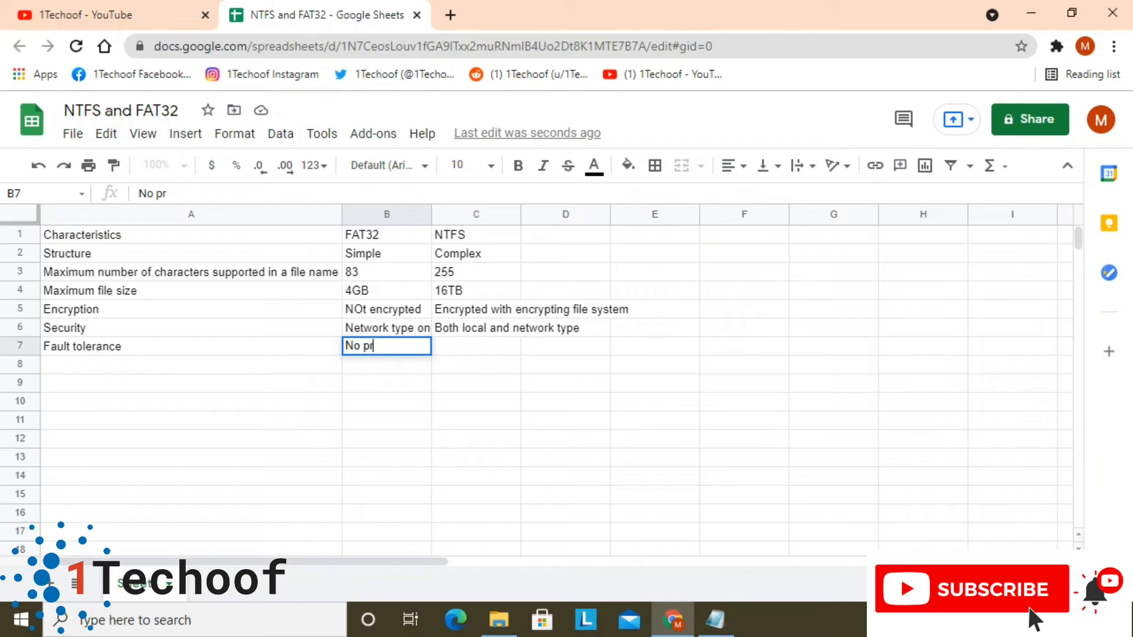
# Complete the FAT32 entry for Fault tolerance in B7 as "No provision for fault tolerance"
pyautogui.write('ovision')
pyautogui.write(' for f')
pyautogui.write('u')
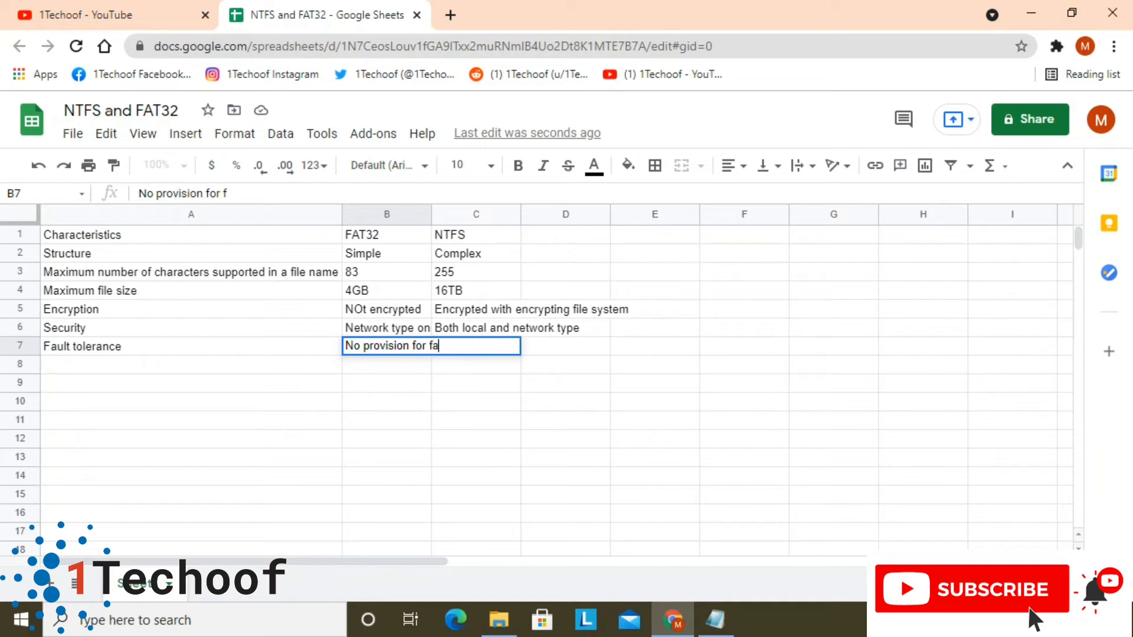
pyautogui.write('ault ')
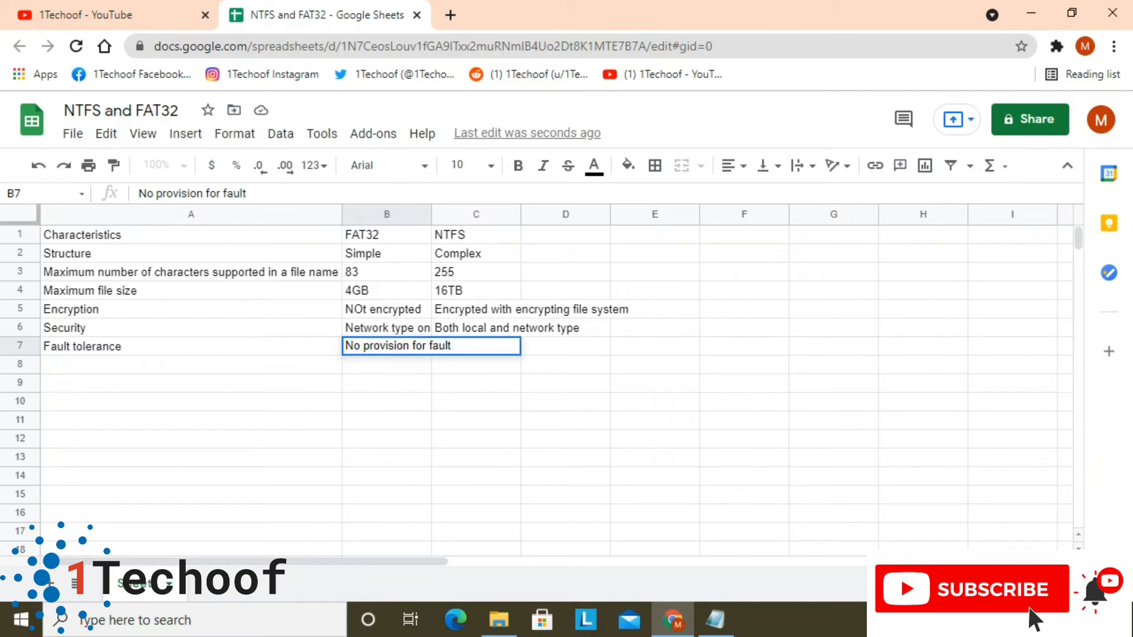
pyautogui.write('tolerance')
pyautogui.press('Return')
pyautogui.press('Up')
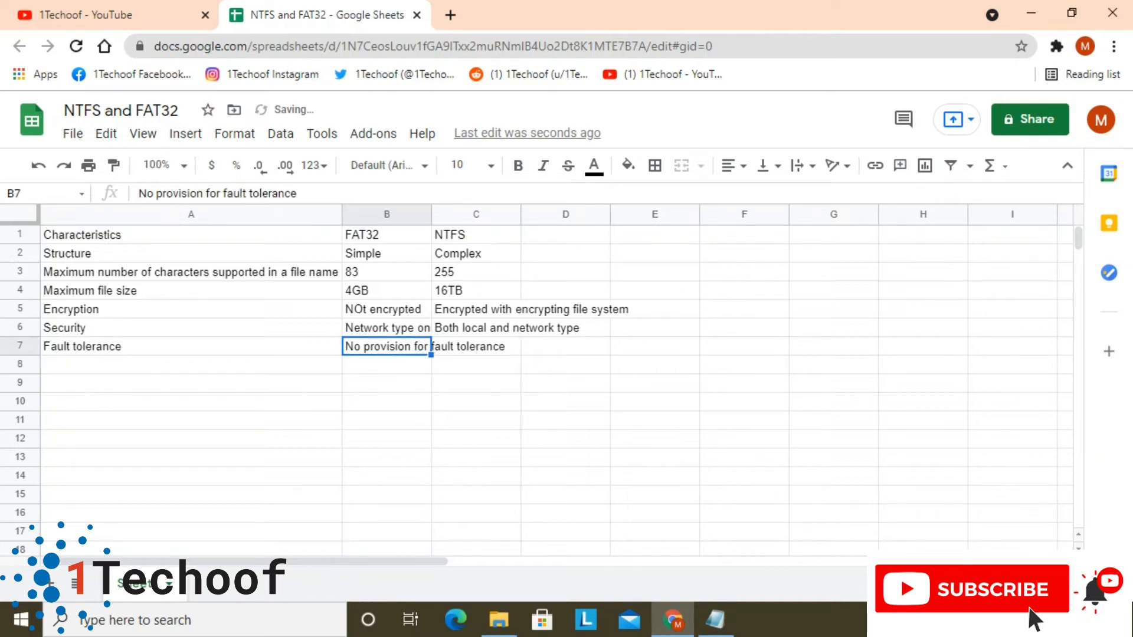
# Enter "autmatic troubleshoot in present" as the NTFS value for Fault tolerance in C7
pyautogui.press('Right')
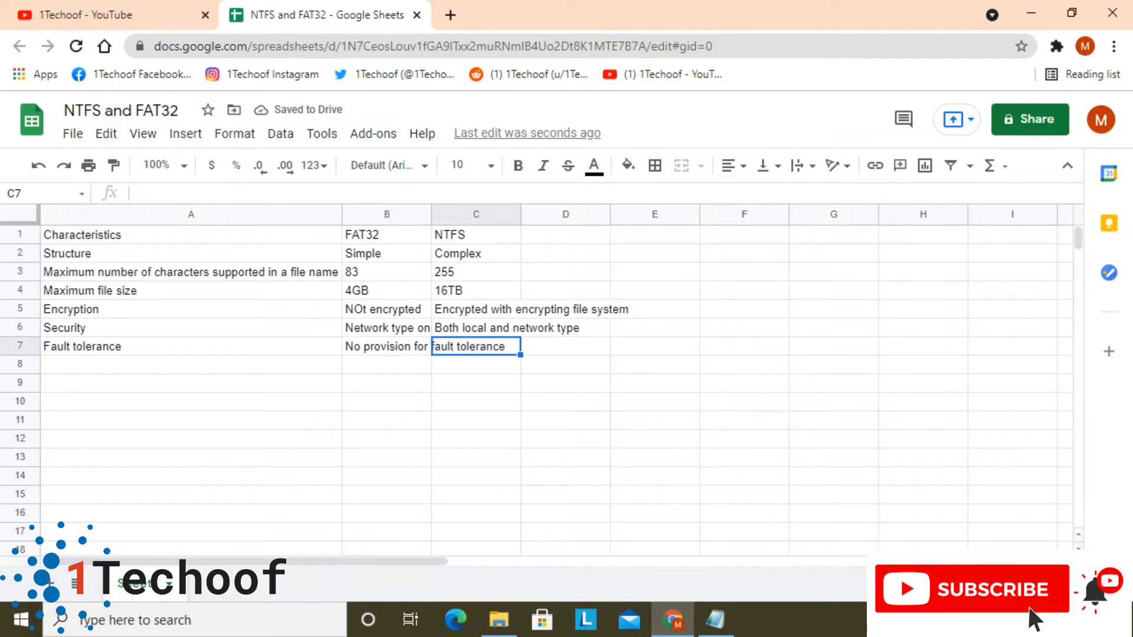
pyautogui.write('autopmatic')
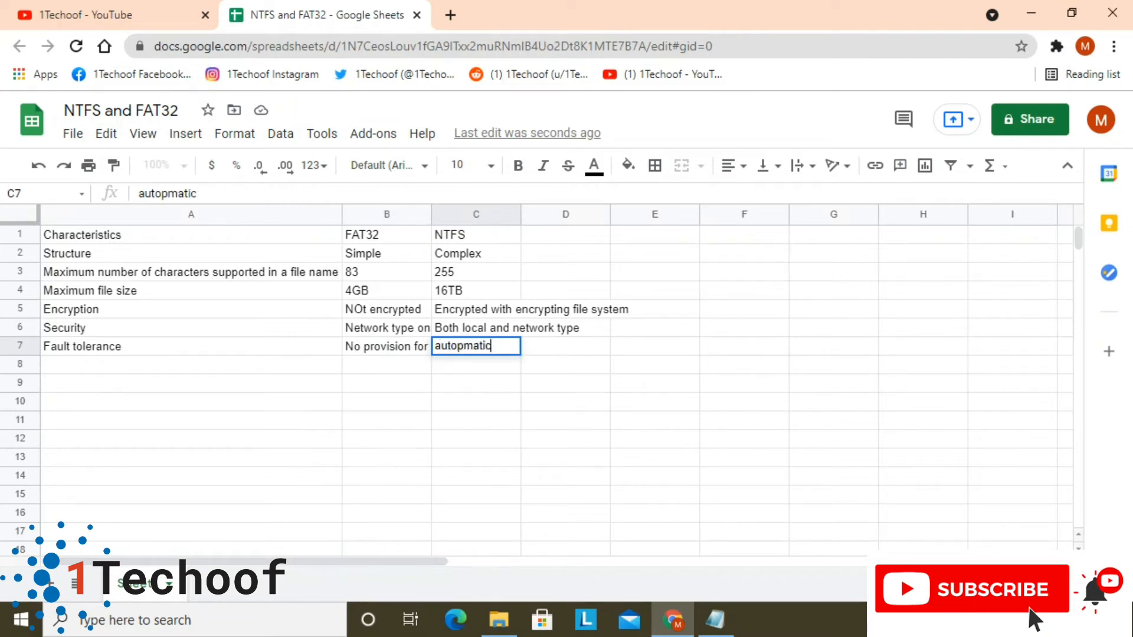
pyautogui.press('BackSpace')
pyautogui.press('BackSpace')
pyautogui.press('BackSpace')
pyautogui.press('BackSpace')
pyautogui.press('BackSpace')
pyautogui.press('BackSpace')
pyautogui.press('BackSpace')
pyautogui.write('matic')
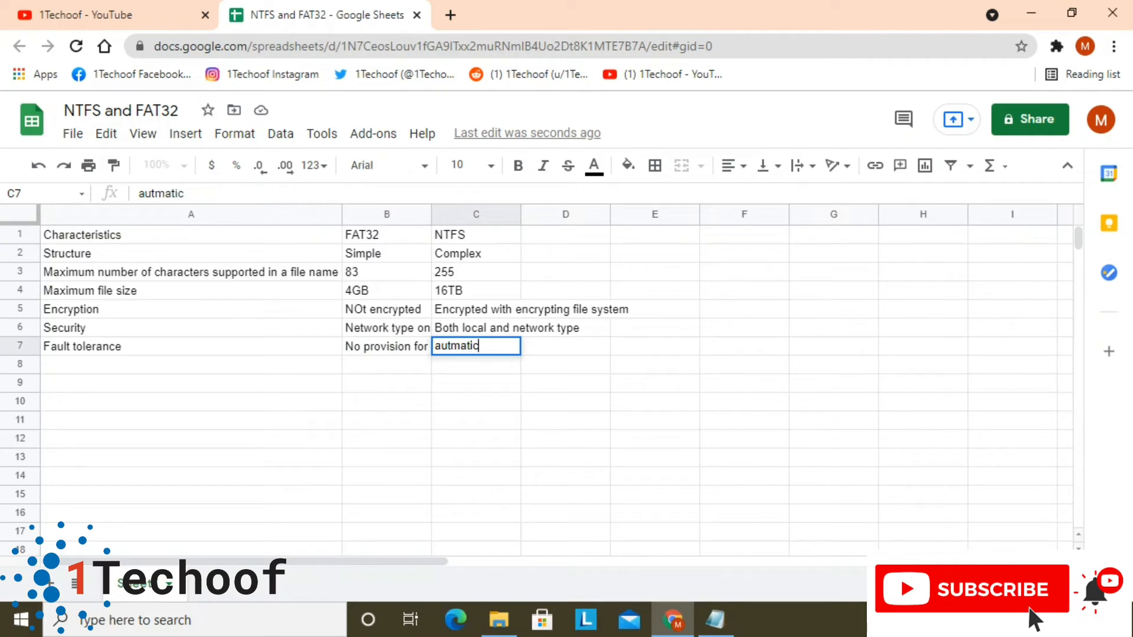
pyautogui.write(' troubleshoot')
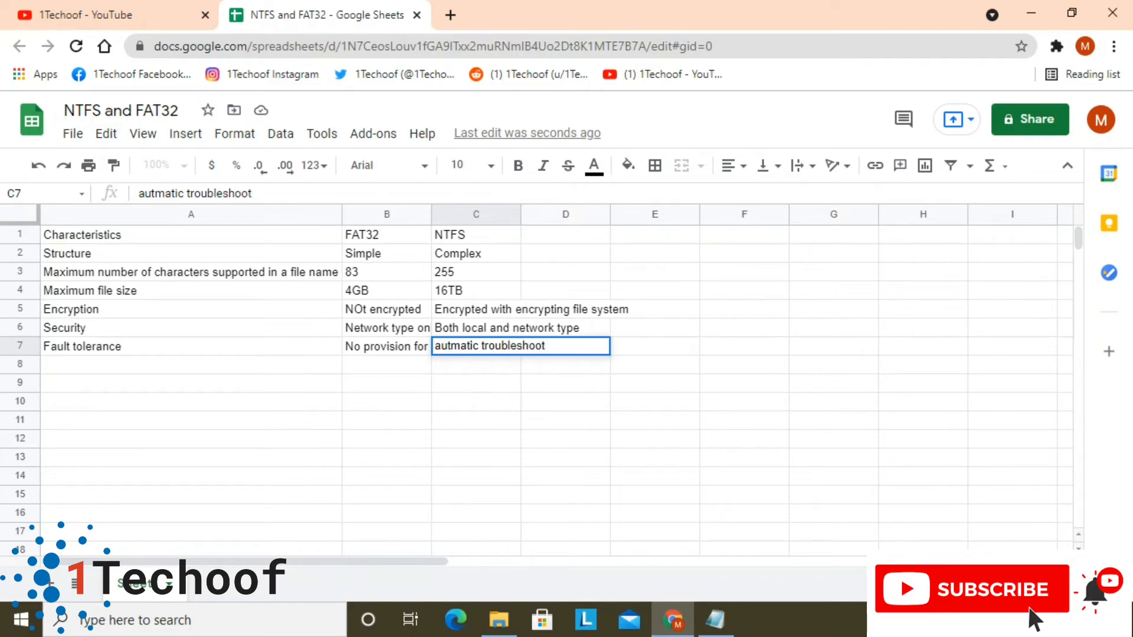
pyautogui.write(' in present')
pyautogui.press('Return')
pyautogui.press('Up')
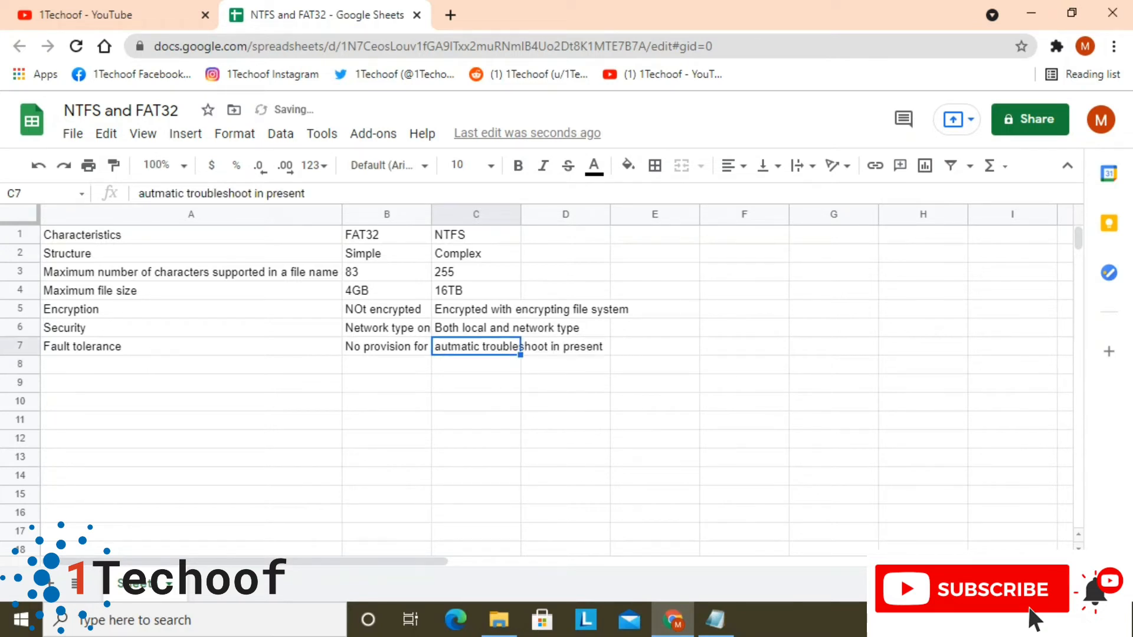
# Add the characteristic "Compression" in A8, below Fault tolerance
pyautogui.press('Left')
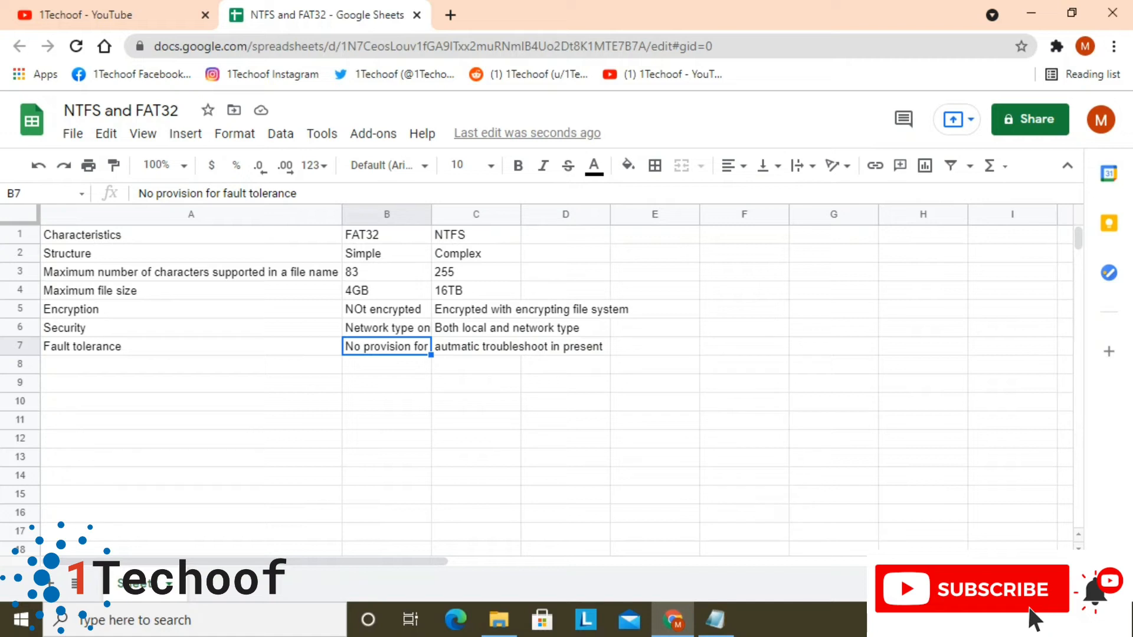
pyautogui.press('Left')
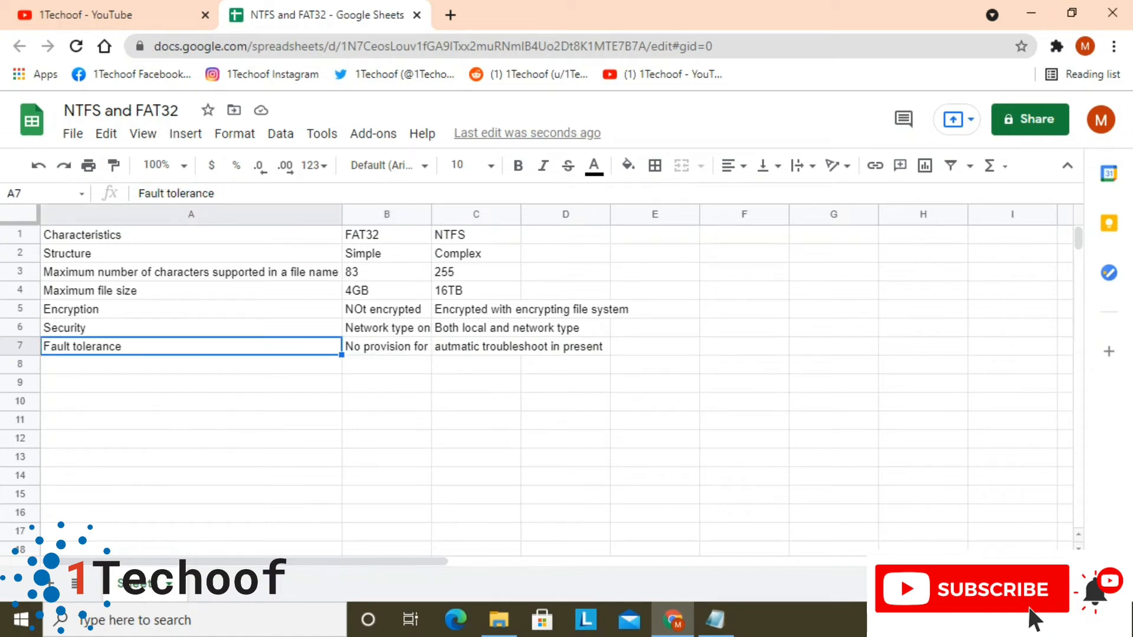
pyautogui.press('Down')
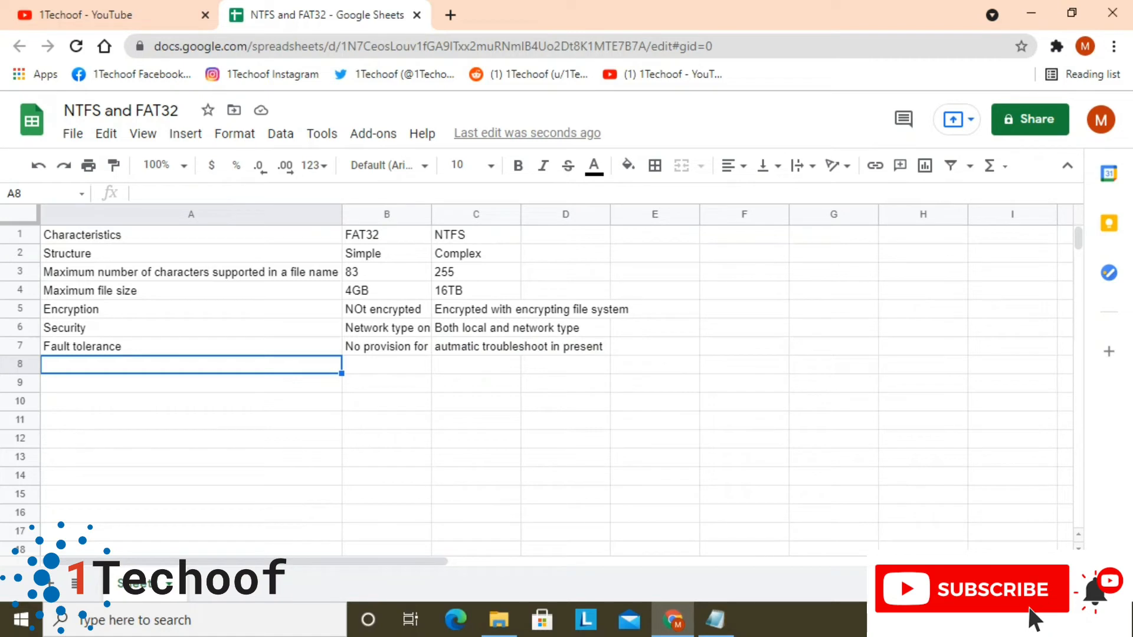
pyautogui.write('Co')
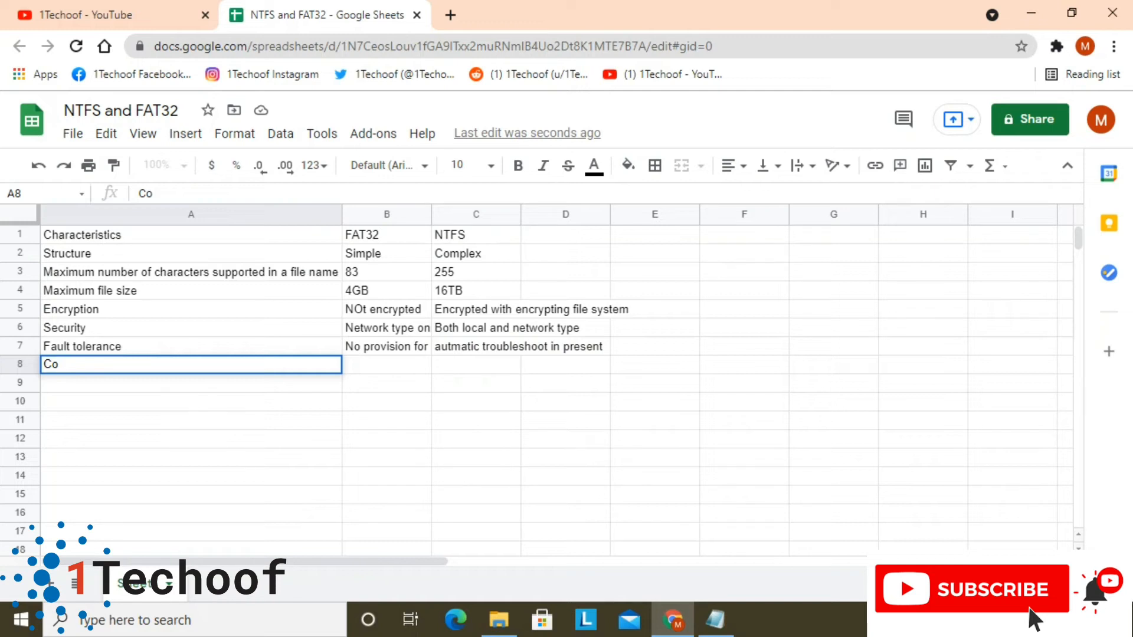
pyautogui.write('mpression')
pyautogui.press('Tab')
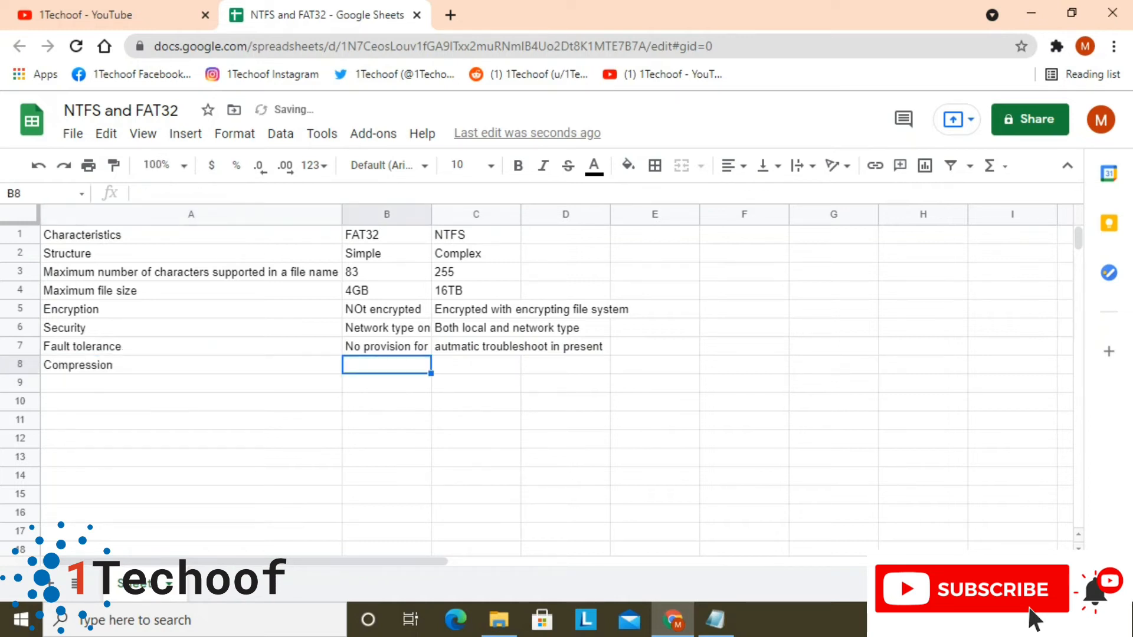
# Move the "Compression" label from A8 to the sheet's last row, cell A1000
pyautogui.press('Left')
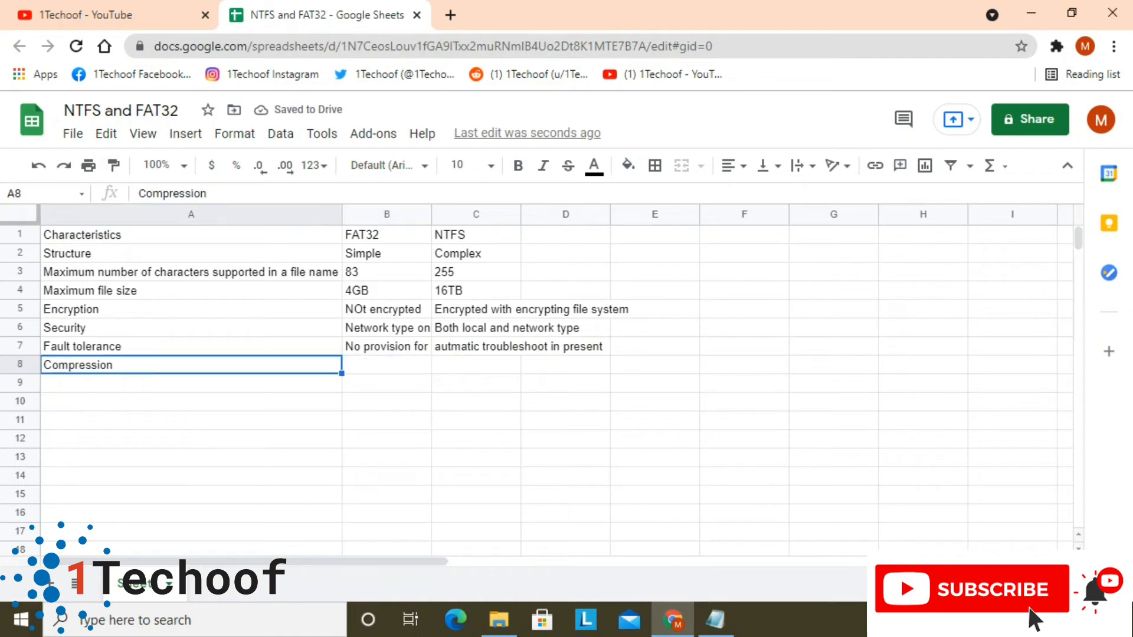
pyautogui.press('Down')
pyautogui.hotkey('ctrl', 'c')
pyautogui.press('Up')
pyautogui.hotkey('ctrl', 'c')
pyautogui.hotkey('ctrl', 'Down')
pyautogui.hotkey('ctrl', 'v')
pyautogui.press('Up')
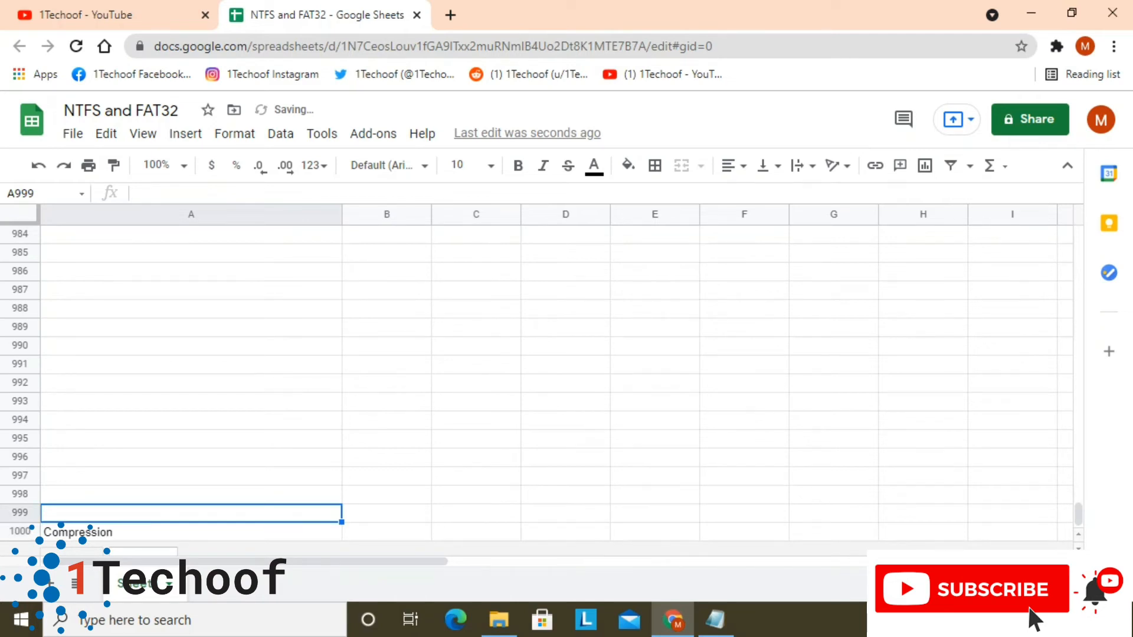
# Enter "Compatibility with OS" as the characteristic in A8
pyautogui.moveTo(1078, 514); pyautogui.dragTo(1078, 238)
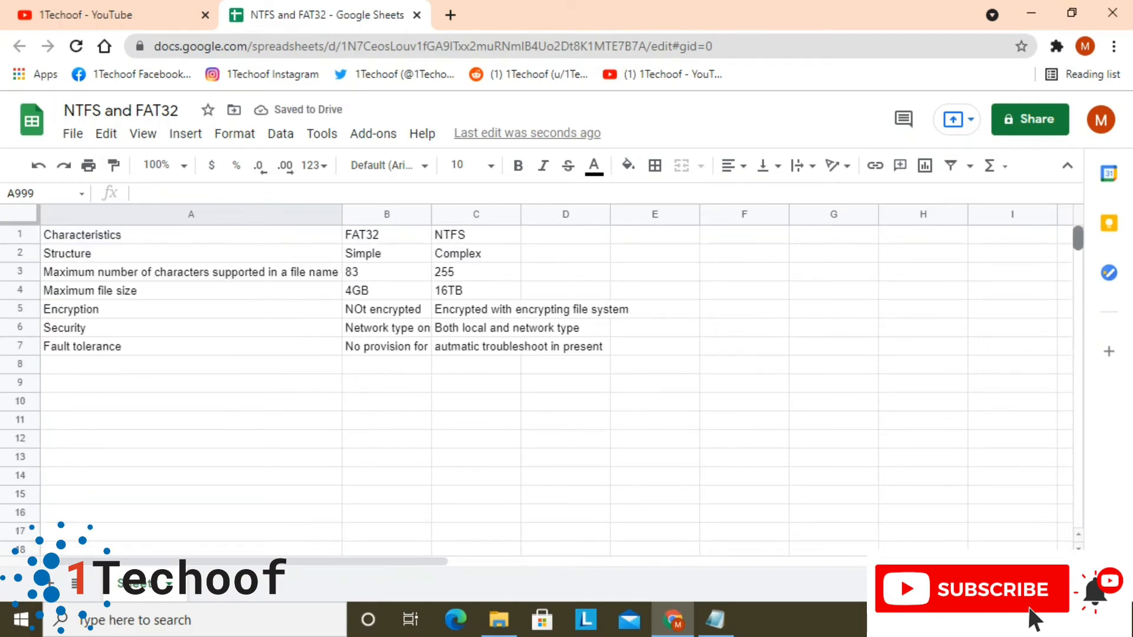
pyautogui.click(191, 364)
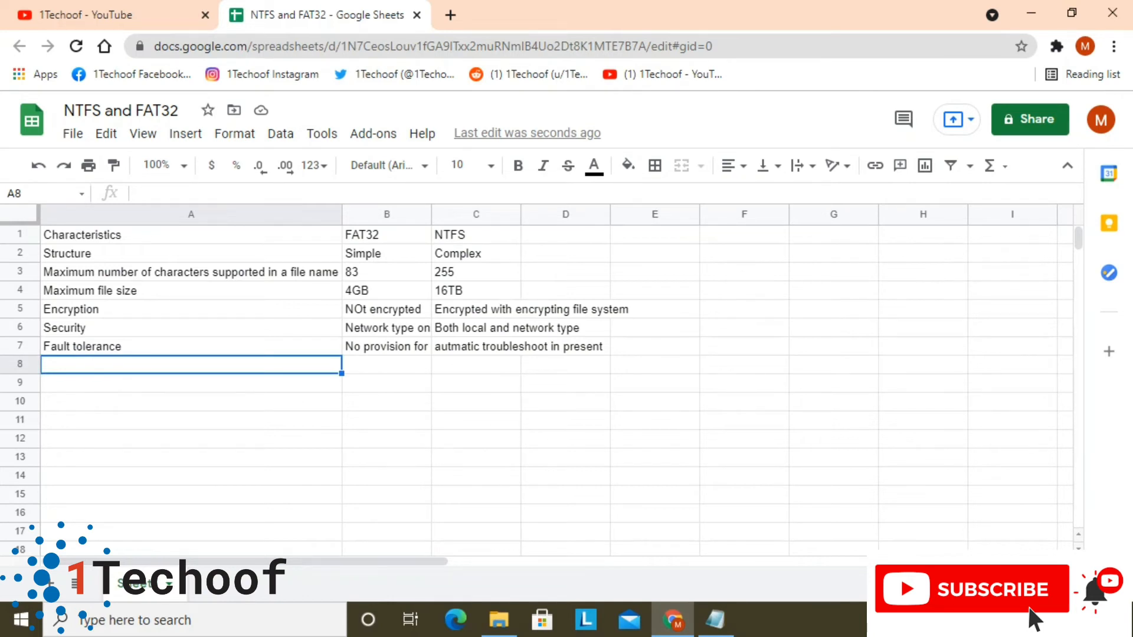
pyautogui.write('Comp')
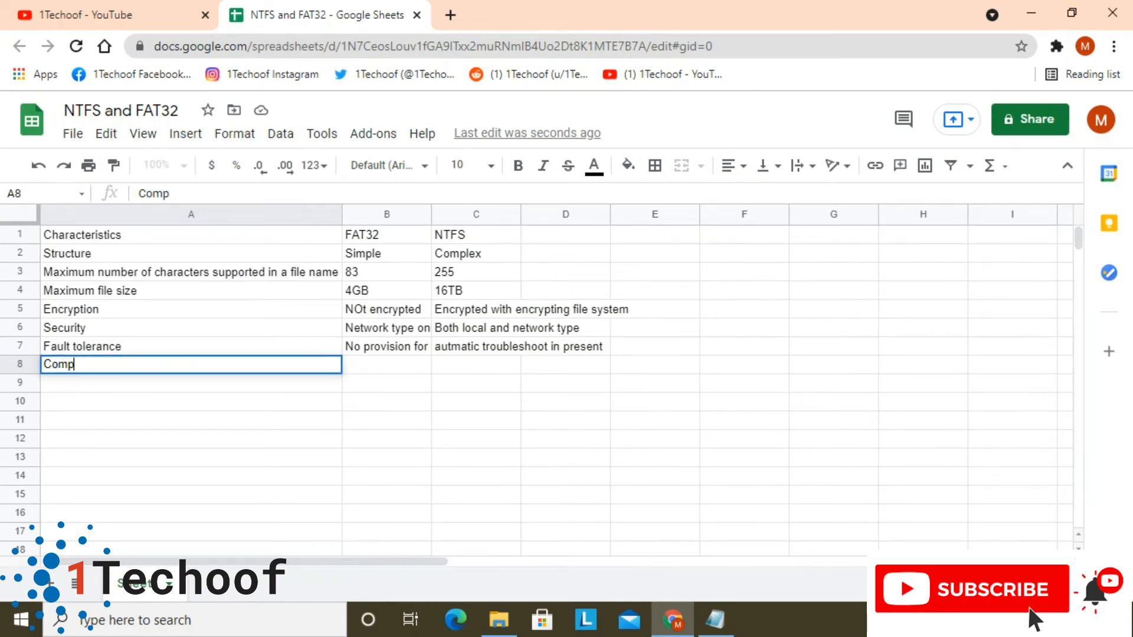
pyautogui.write('atibility with')
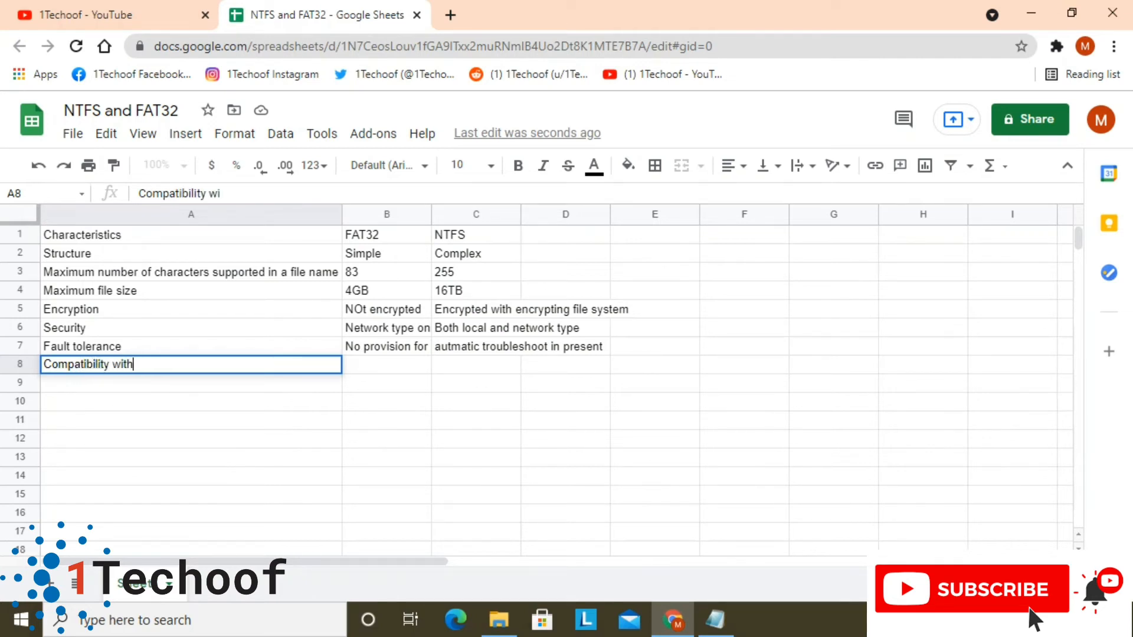
pyautogui.write(' OS')
pyautogui.press('Return')
pyautogui.press('Up')
# Enter "windows 95/98/2000/2003/XP" as the FAT32 value for Compatibility with OS in B8
pyautogui.press('Right')
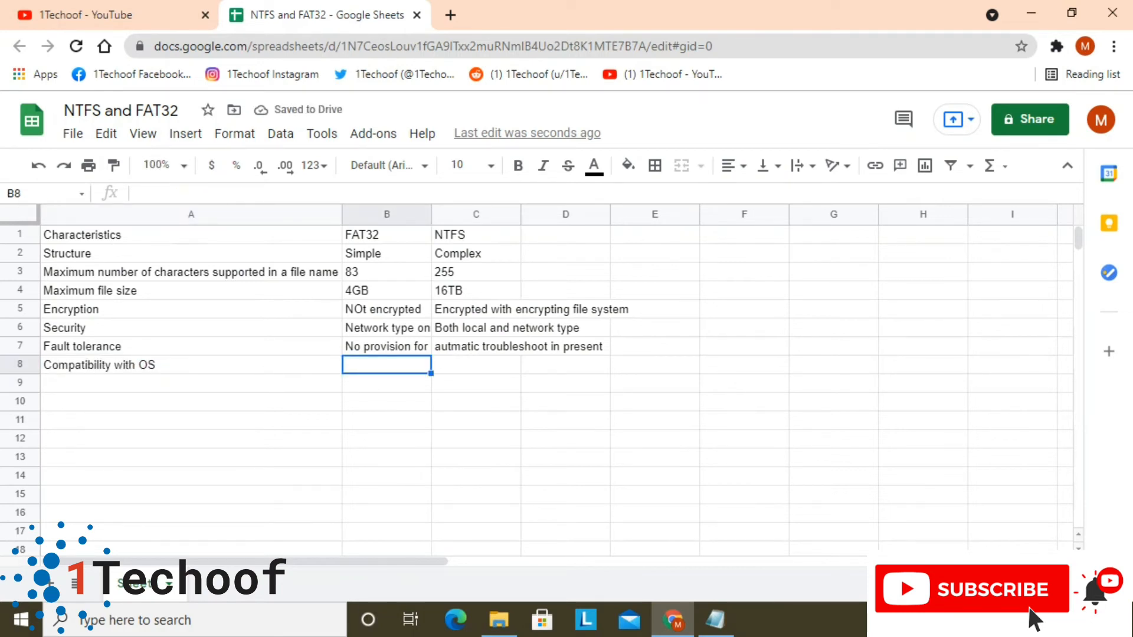
pyautogui.write('windows')
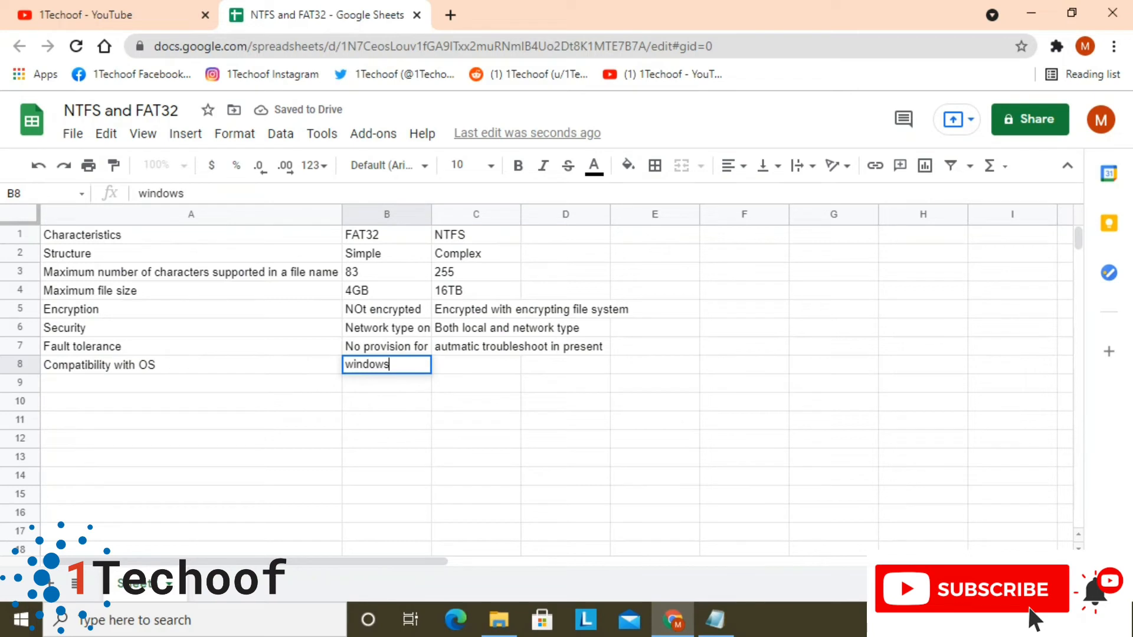
pyautogui.write(' 9')
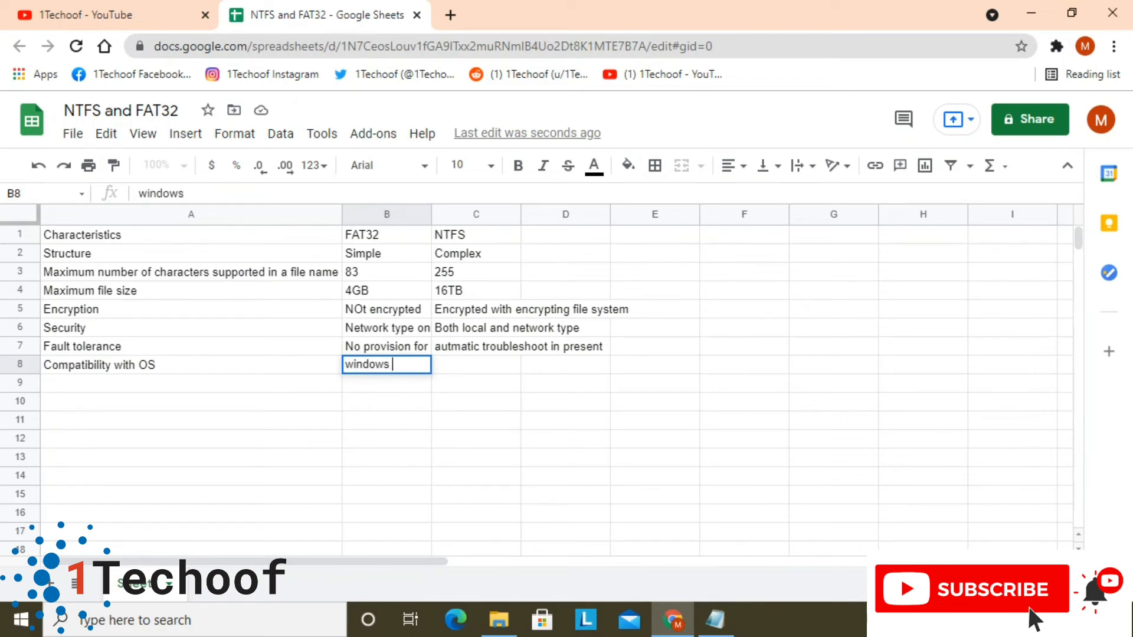
pyautogui.write('5/98/2000')
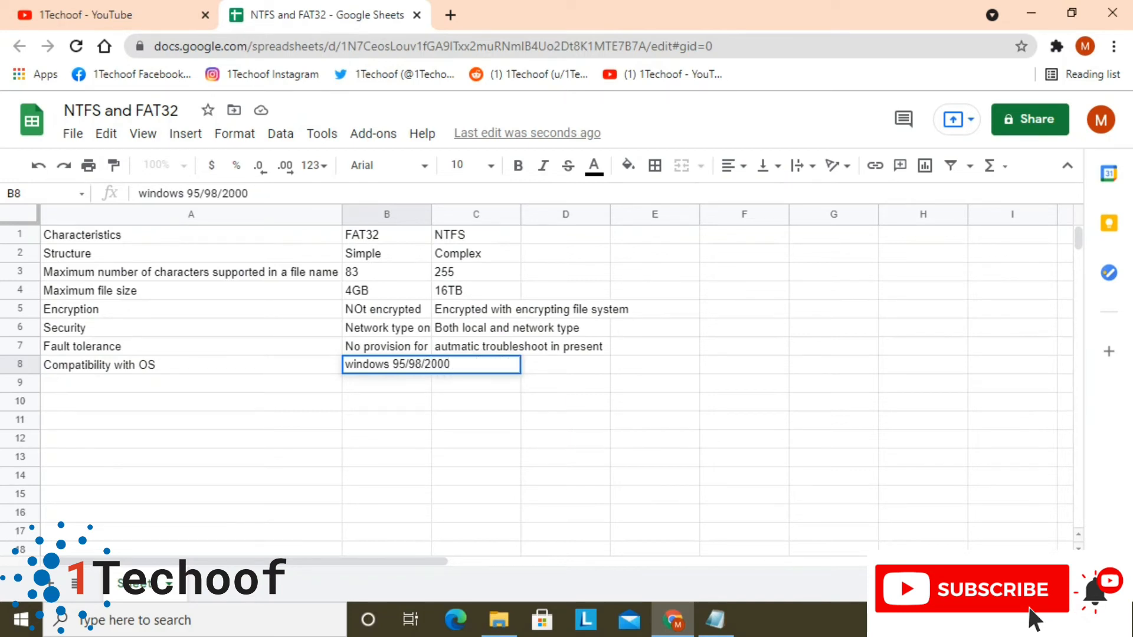
pyautogui.write('/2003/XP')
pyautogui.press('Return')
pyautogui.press('Up')
# Enter "Windows NT/2x/XP/vista/7/8/10,Mac OS x,Linux" as the NTFS value for Compatibility with OS in C8
pyautogui.press('Right')
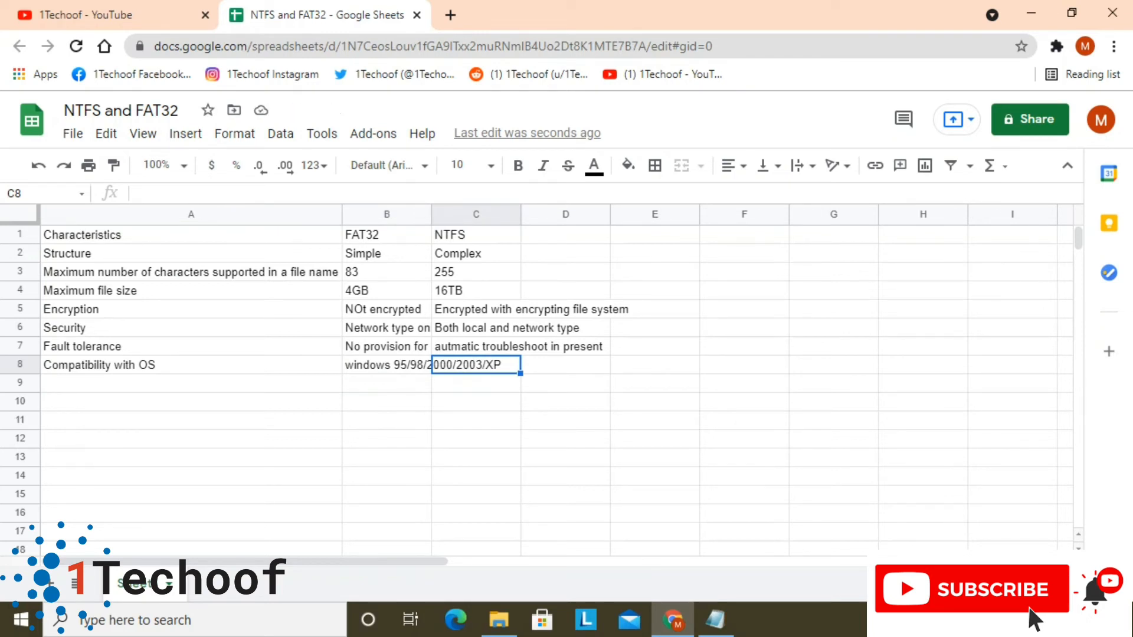
pyautogui.write('Wi')
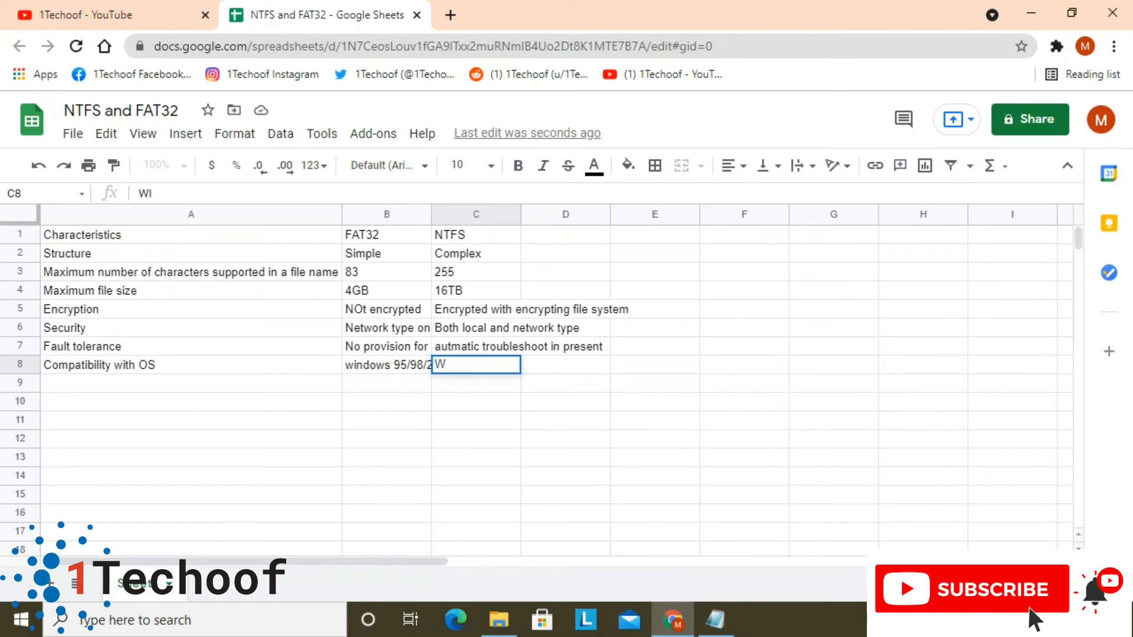
pyautogui.write('ndows ')
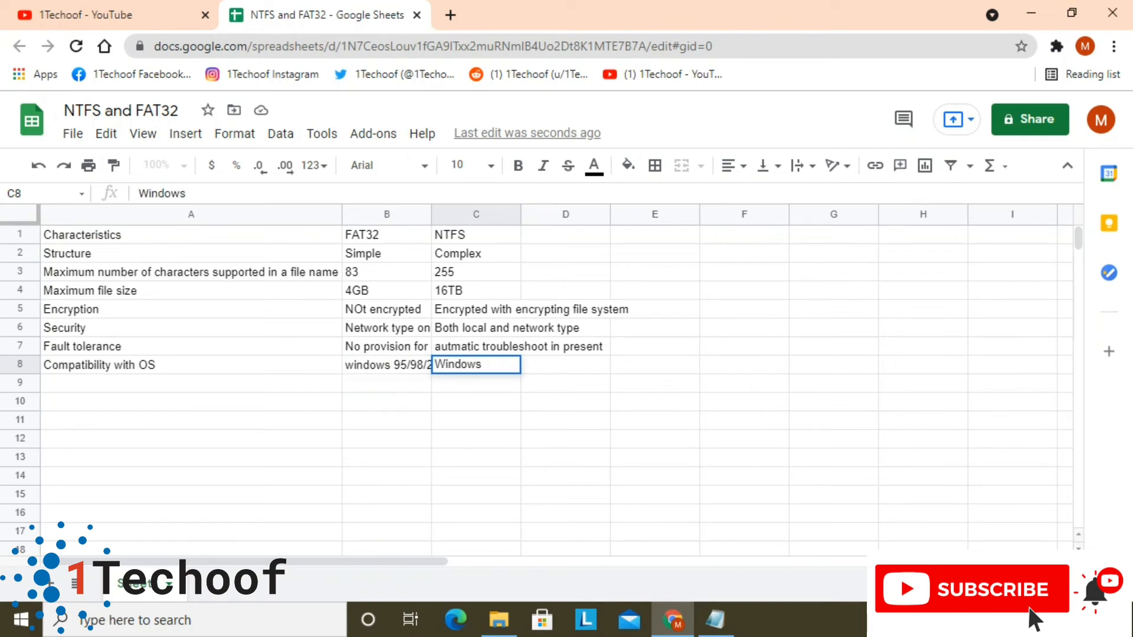
pyautogui.write('NT/2x/XP')
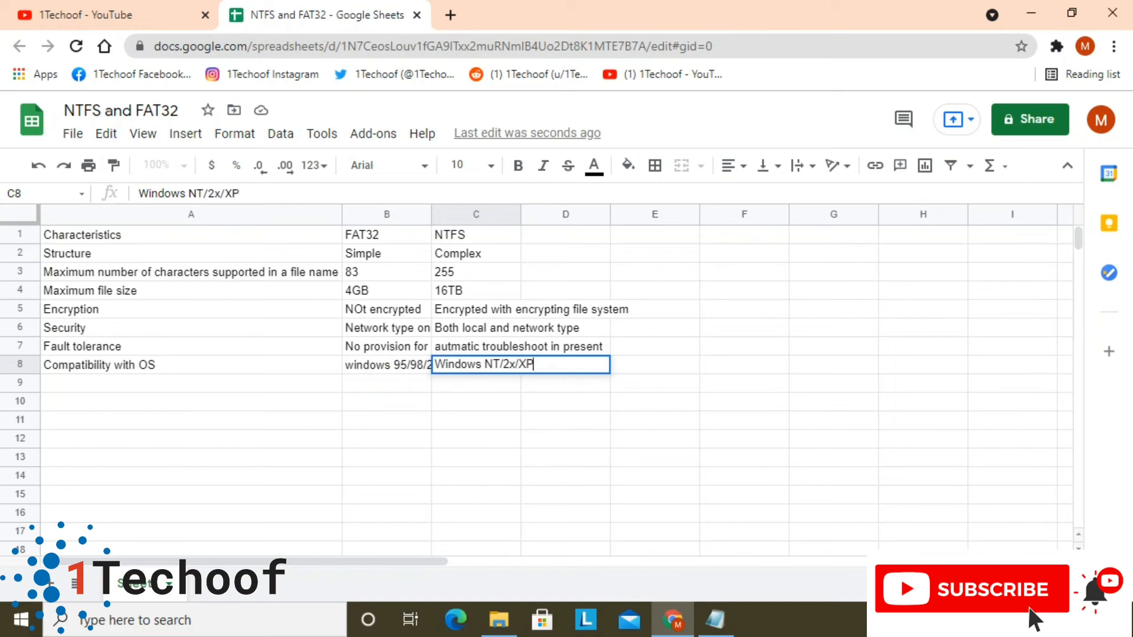
pyautogui.write('/vista/7/8/9')
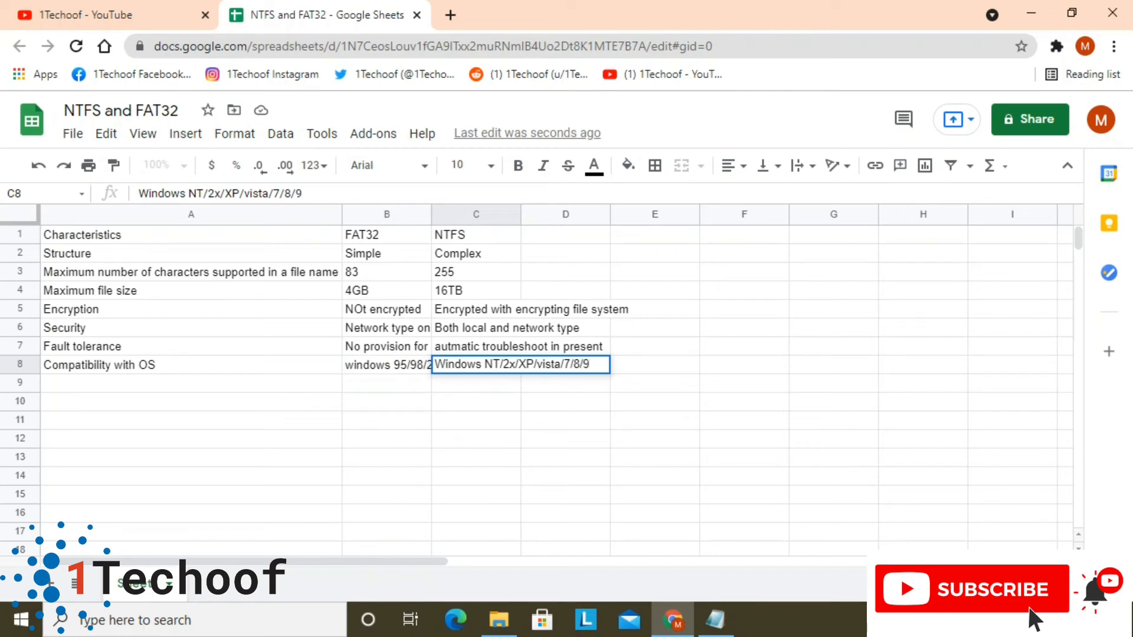
pyautogui.press('Home')
pyautogui.press('BackSpace')
pyautogui.write('10,Mac')
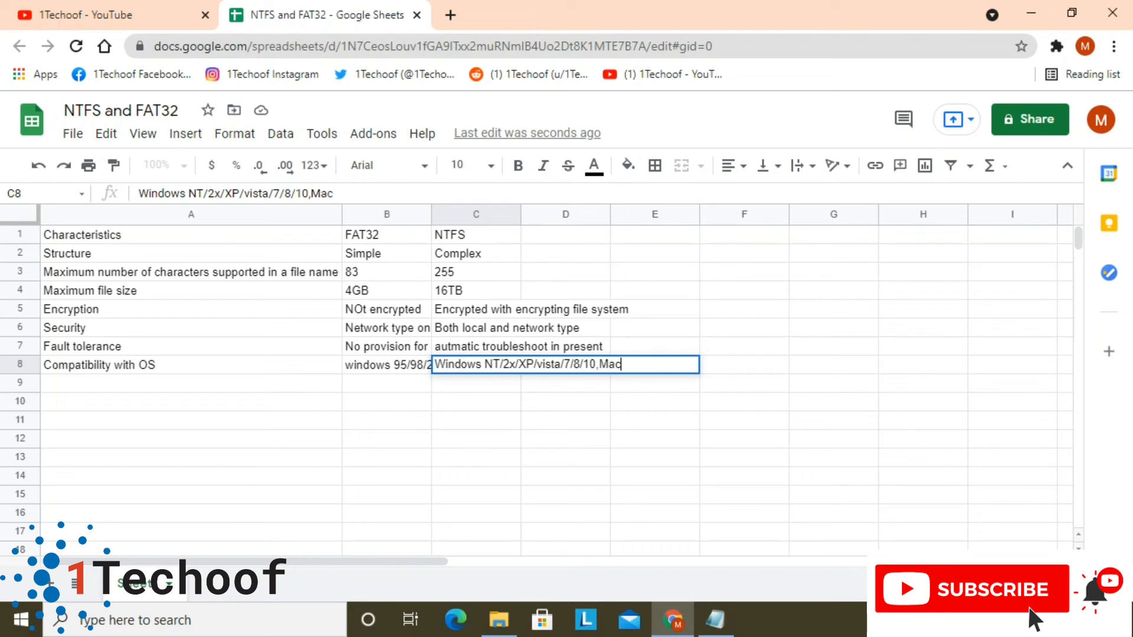
pyautogui.write(' OS')
pyautogui.write(' x,')
pyautogui.write('Linu')
pyautogui.write('x')
pyautogui.press('Return')
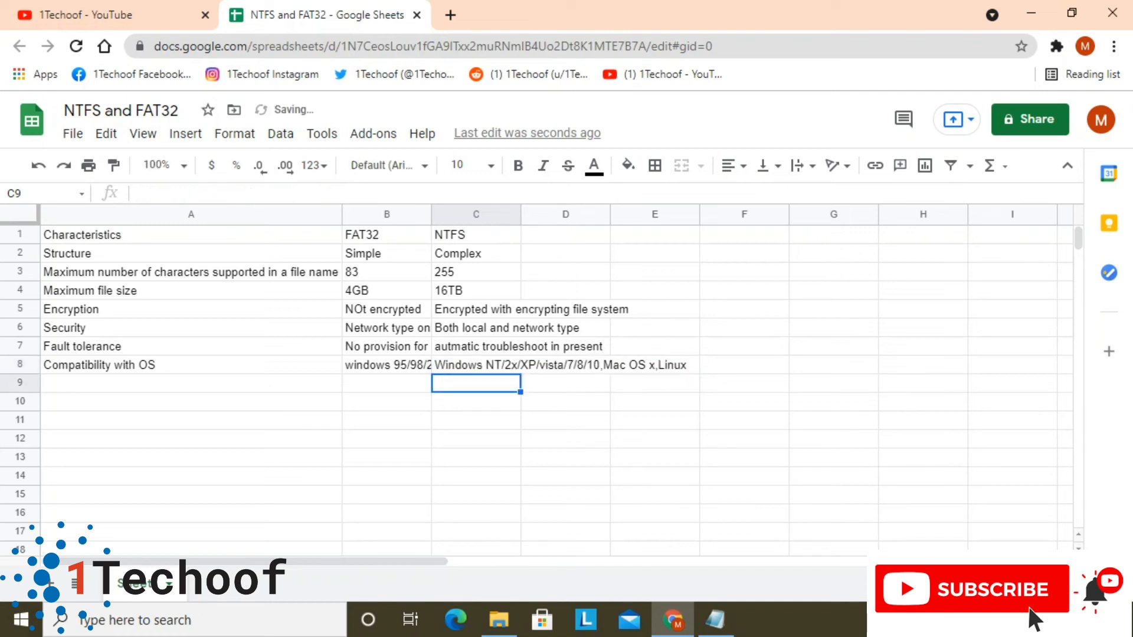
# Add the characteristic "User level disk space" in A9, below Compatibility with OS
pyautogui.press('Left')
pyautogui.press('Left')
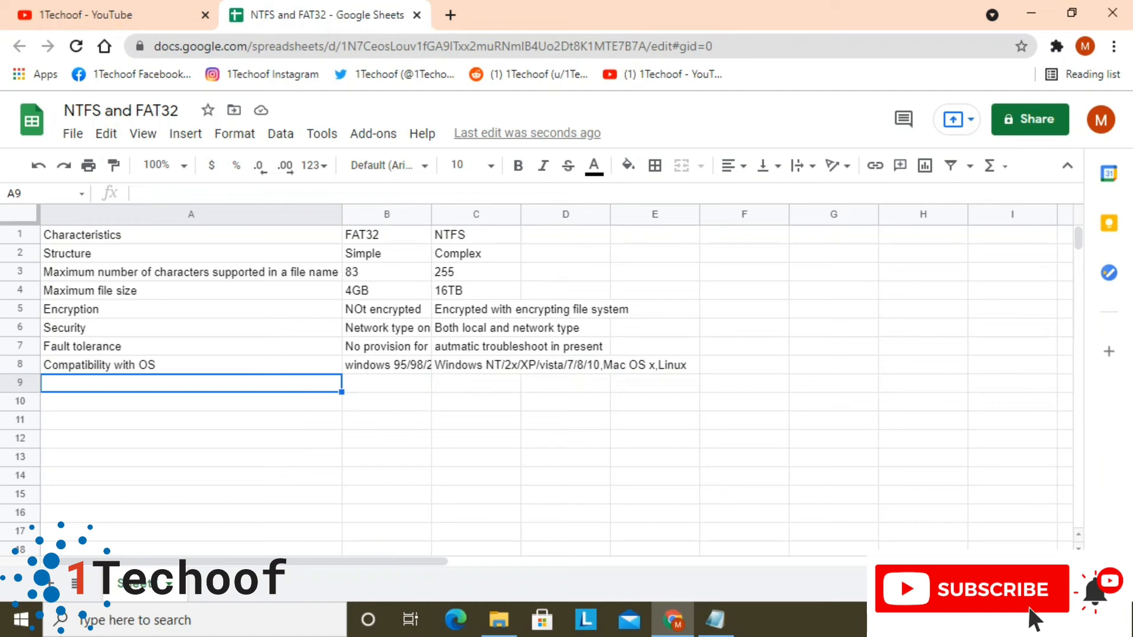
pyautogui.write('User')
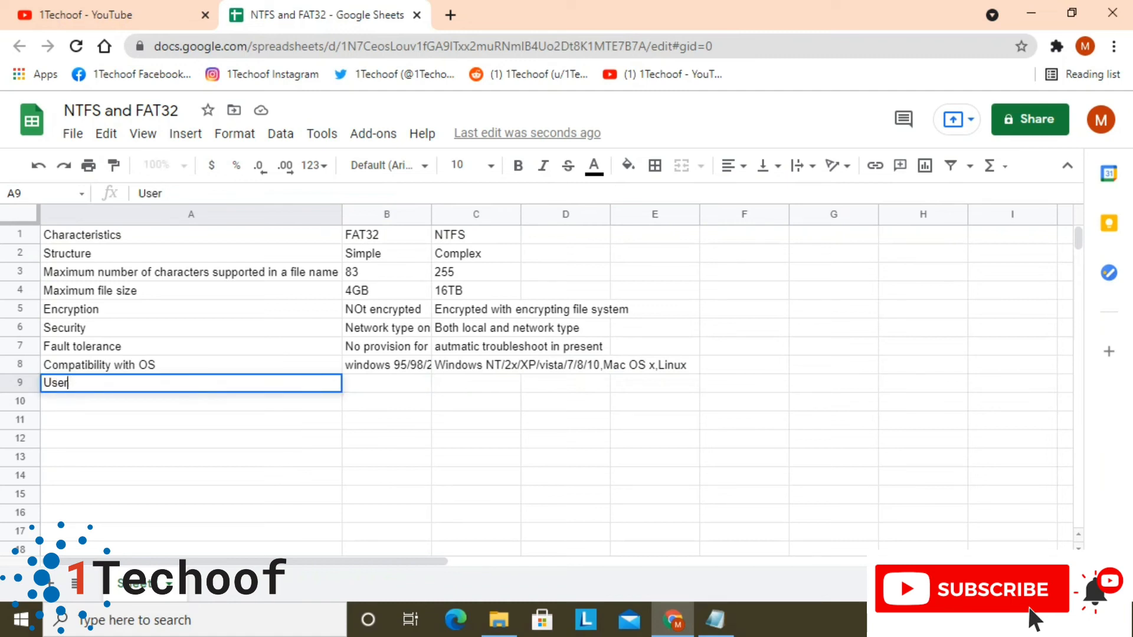
pyautogui.write(' Ievel disk')
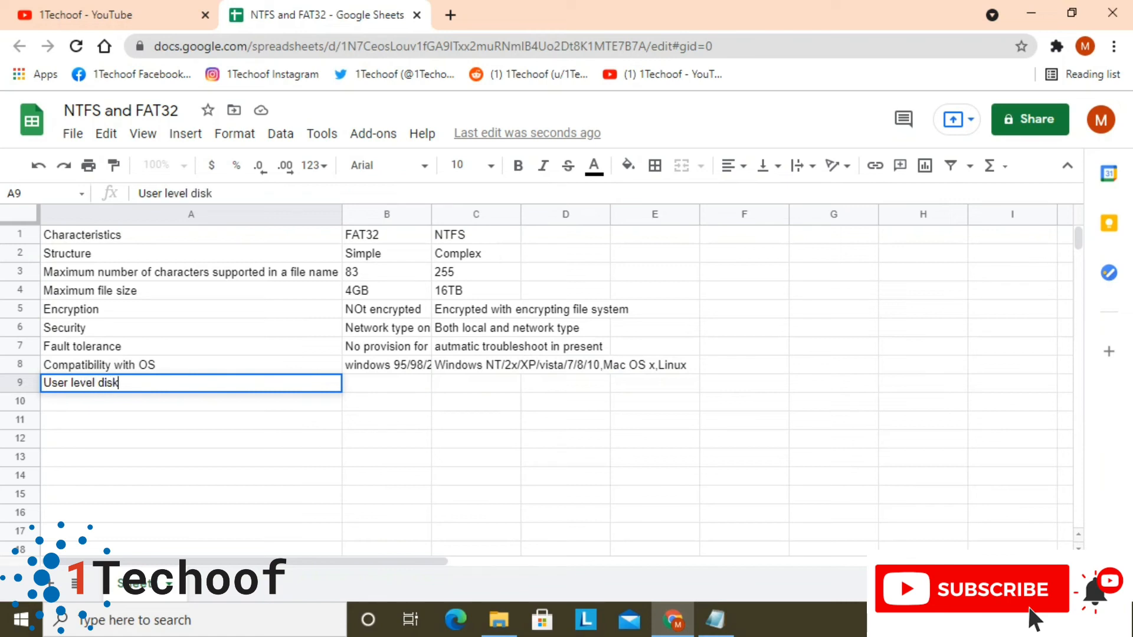
pyautogui.write(' sp')
pyautogui.write('ance')
pyautogui.press('BackSpace')
pyautogui.press('BackSpace')
pyautogui.press('BackSpace')
pyautogui.press('BackSpace')
pyautogui.write('ce')
pyautogui.press('BackSpace')
pyautogui.press('BackSpace')
pyautogui.write('ace')
pyautogui.press('Return')
# Enter "Not present" as the FAT32 value for User level disk space in B9
pyautogui.click(386, 383)
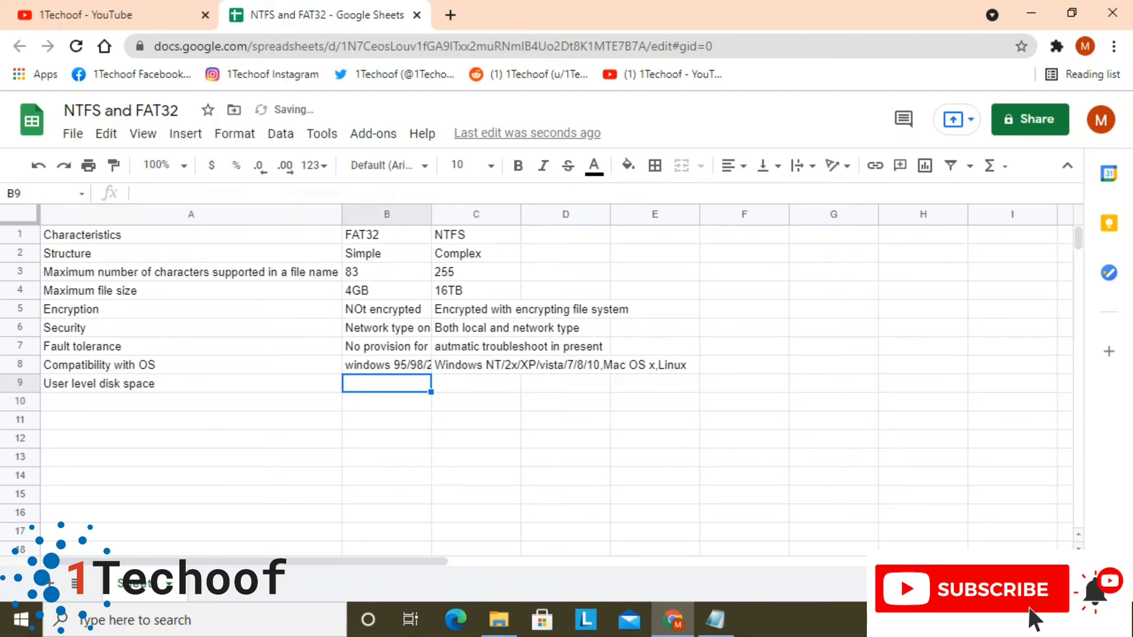
pyautogui.write('No')
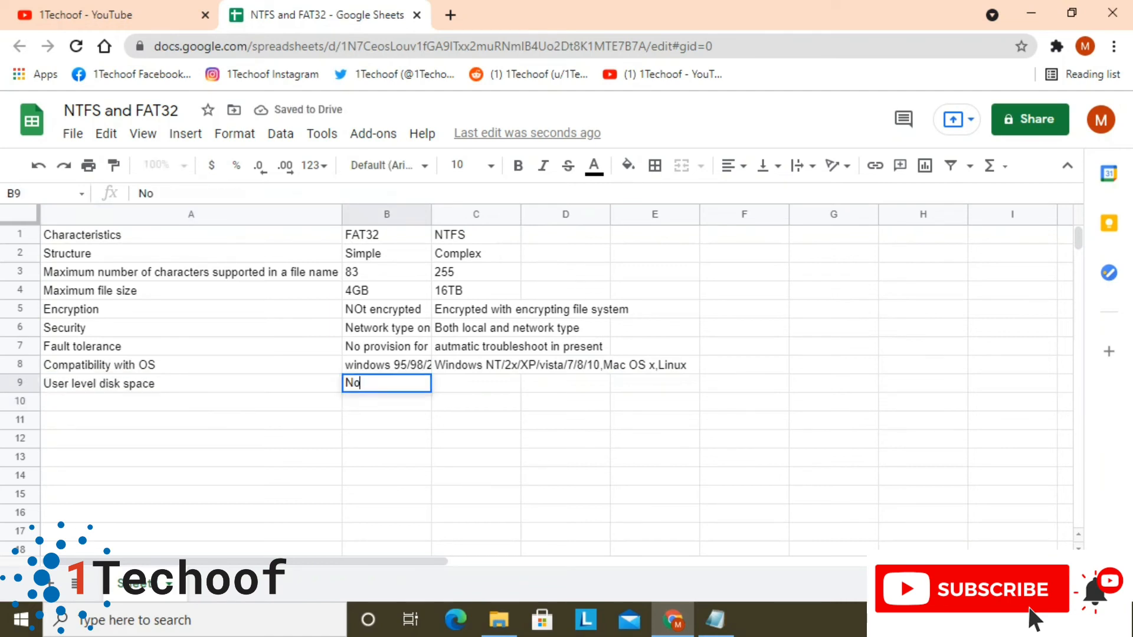
pyautogui.write('t pre')
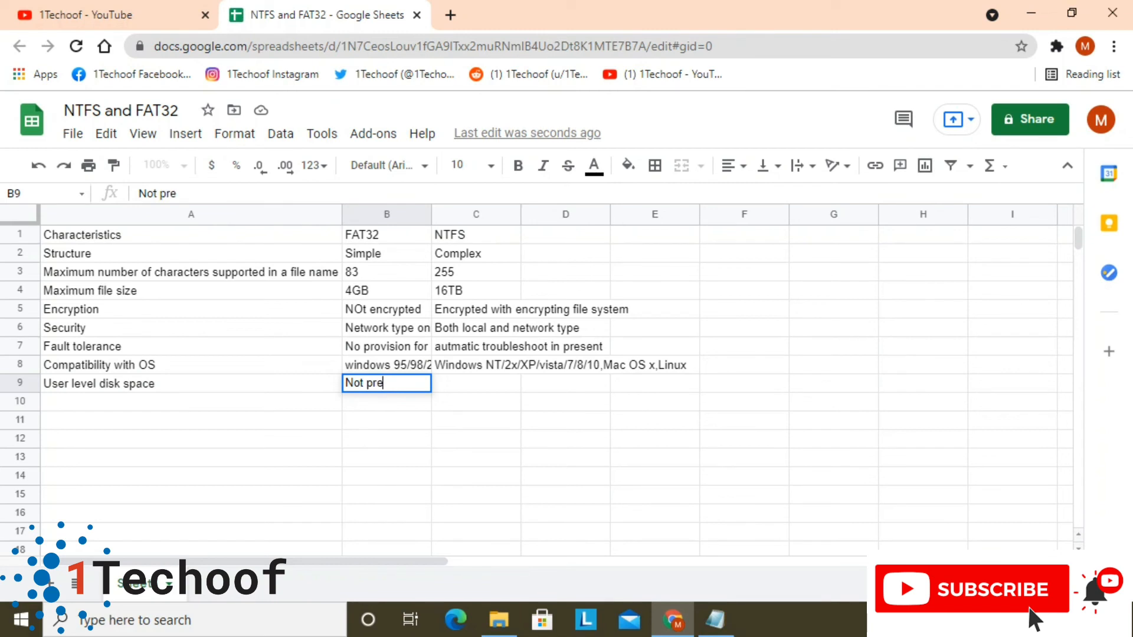
pyautogui.write('sent')
pyautogui.press('Tab')
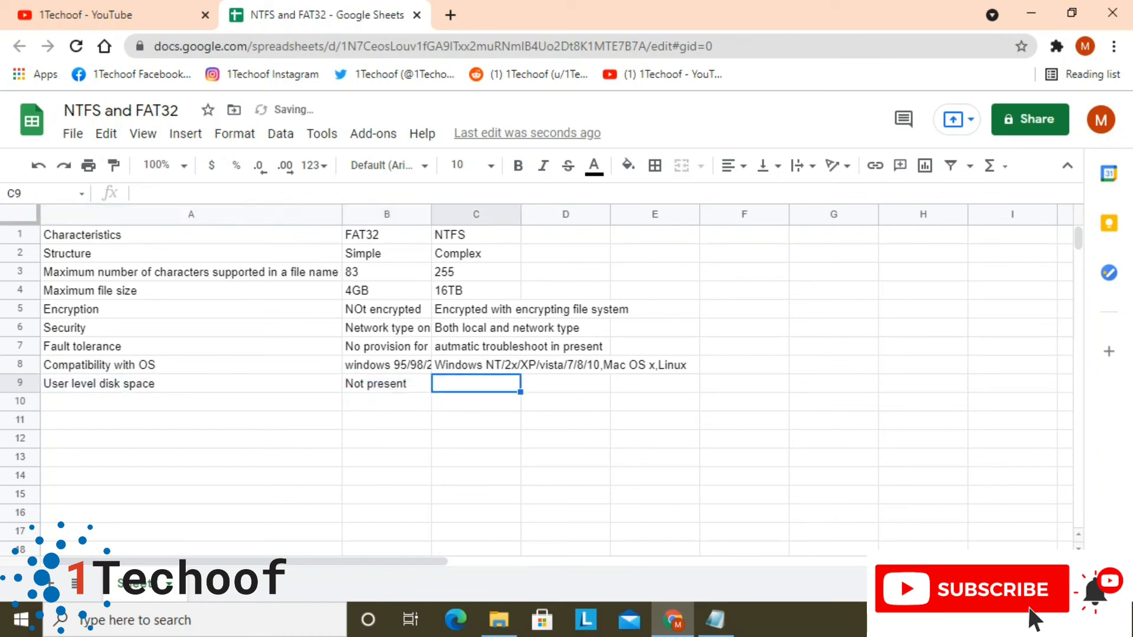
# Enter "Present" as the NTFS value for User level disk space in C9
pyautogui.write('Presend')
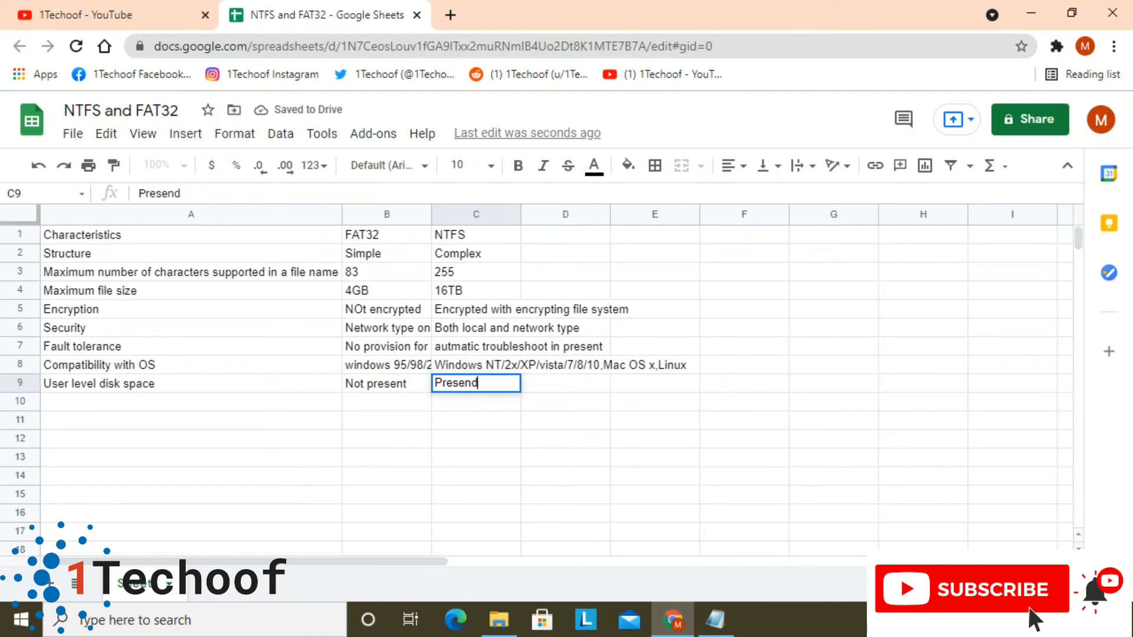
pyautogui.press('BackSpace')
pyautogui.write('t')
pyautogui.press('Return')
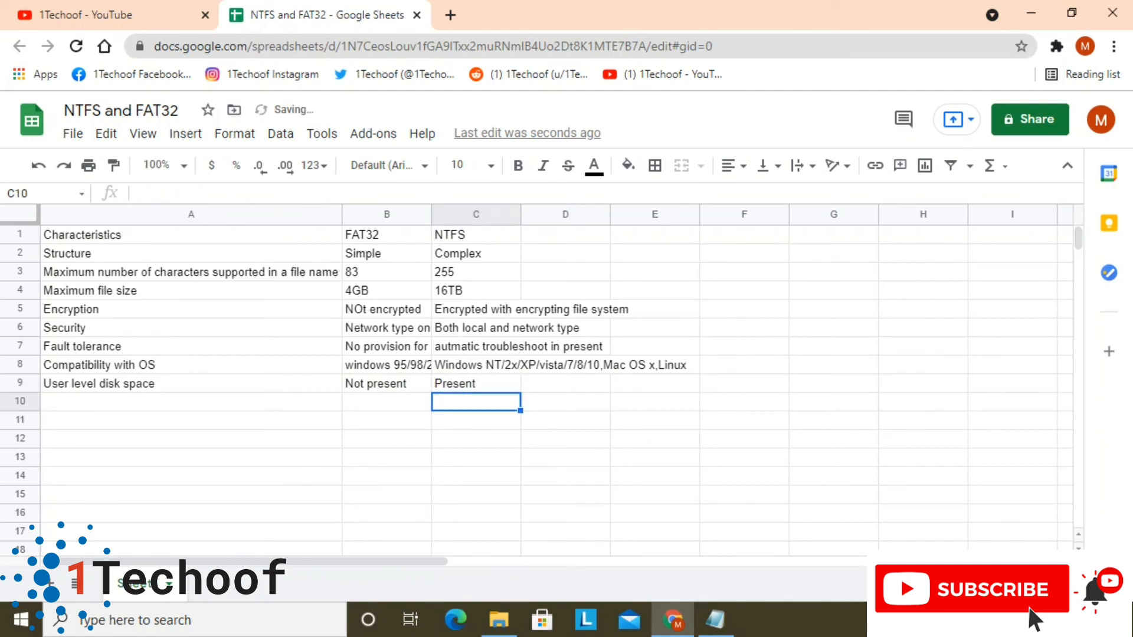
# Add the characteristic "Conversion" in A10, below User level disk space
pyautogui.press('Up')
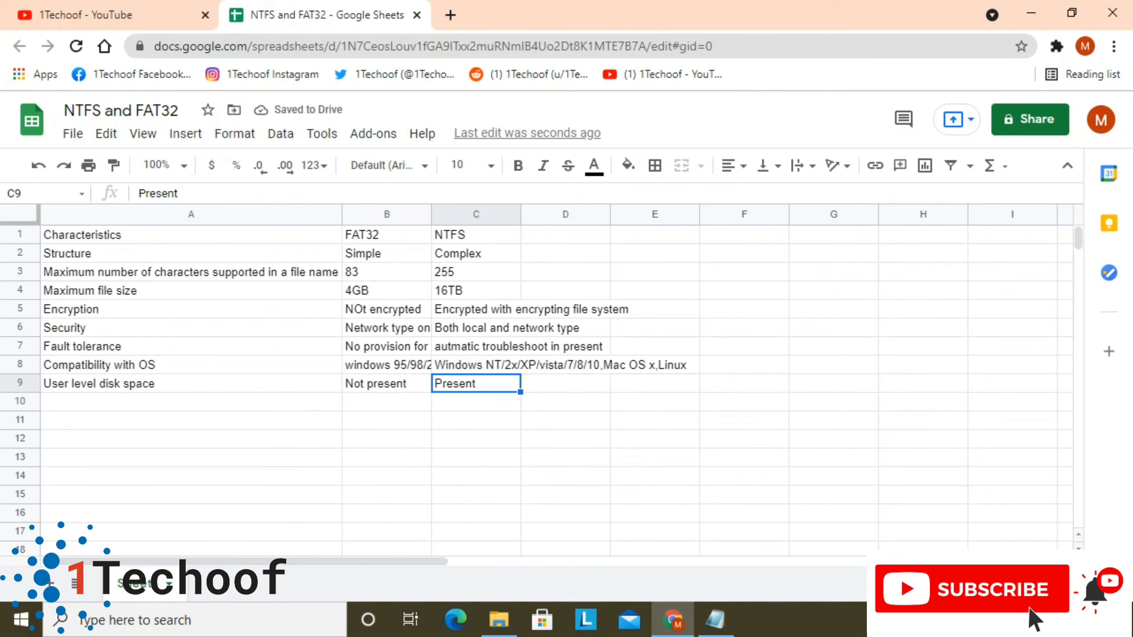
pyautogui.press('Left')
pyautogui.press('Left')
pyautogui.press('Down')
pyautogui.write('COm')
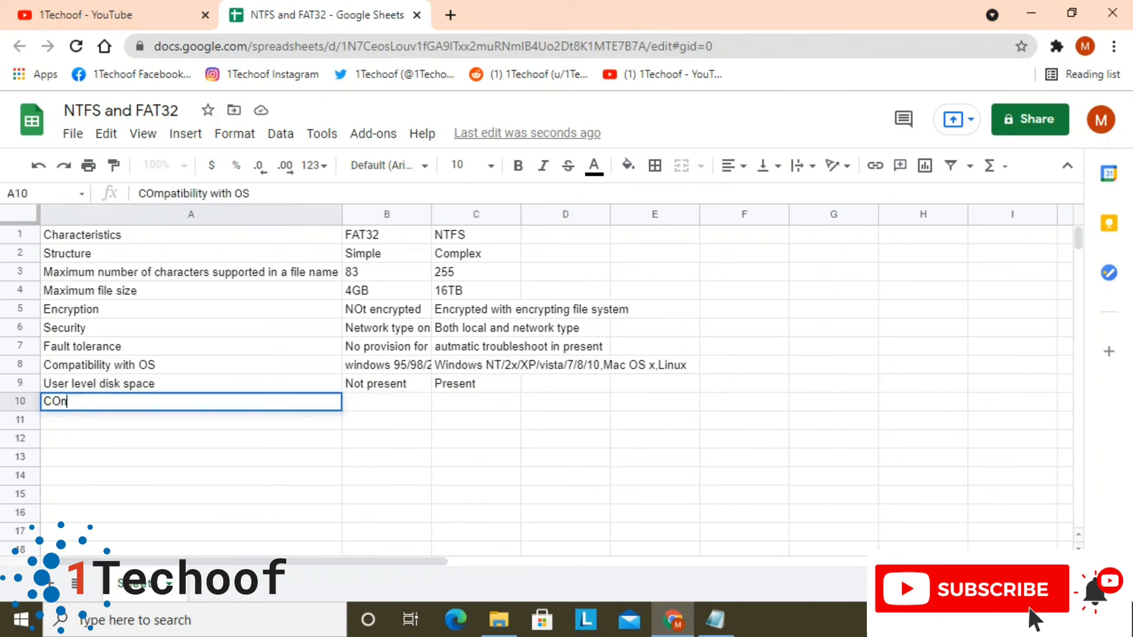
pyautogui.press('BackSpace')
pyautogui.press('BackSpace')
pyautogui.write('onverions')
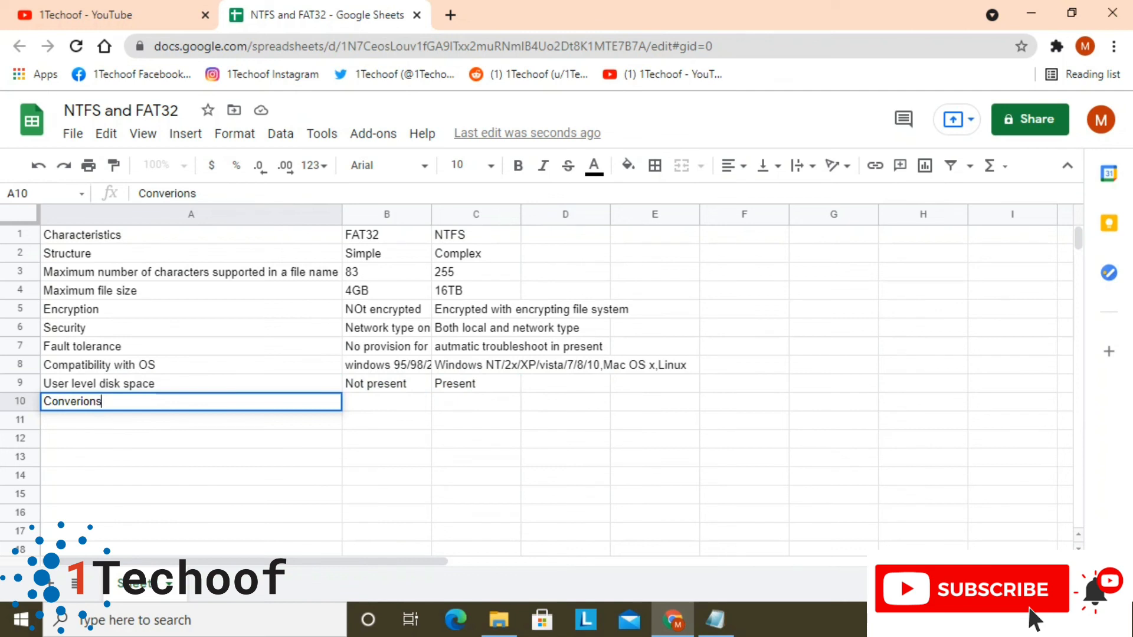
pyautogui.press('BackSpace')
pyautogui.press('BackSpace')
pyautogui.press('BackSpace')
pyautogui.press('BackSpace')
pyautogui.write('sion')
pyautogui.press('Tab')
# Enter "Allowed" as the FAT32 value for Conversion in B10
pyautogui.write('Allo')
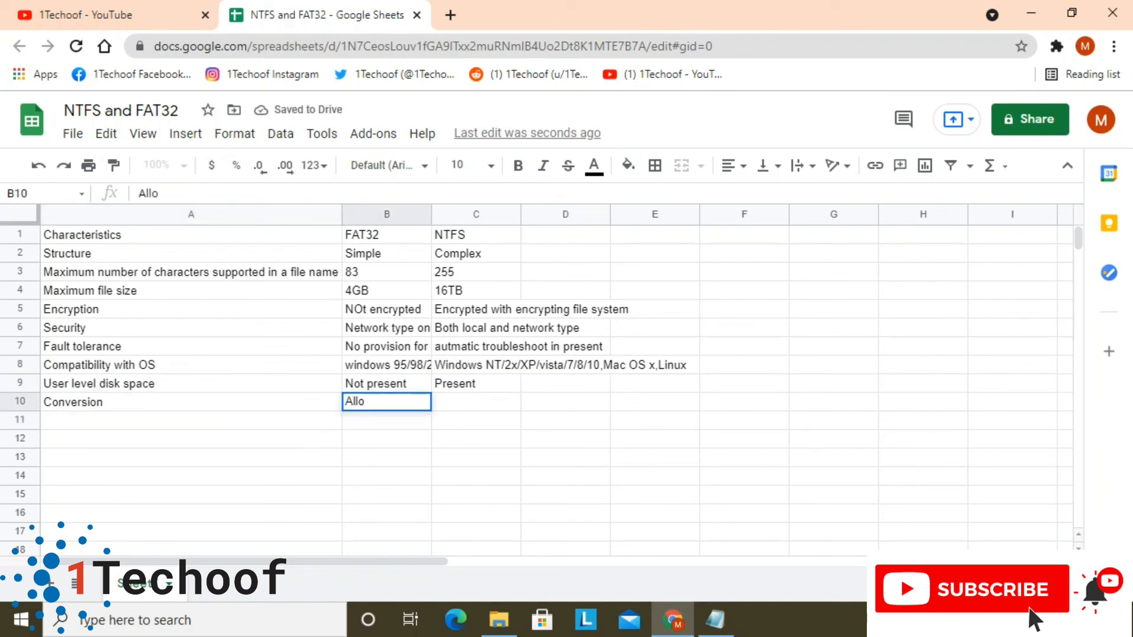
pyautogui.write('wed')
pyautogui.press('Return')
pyautogui.press('Up')
pyautogui.press('Tab')
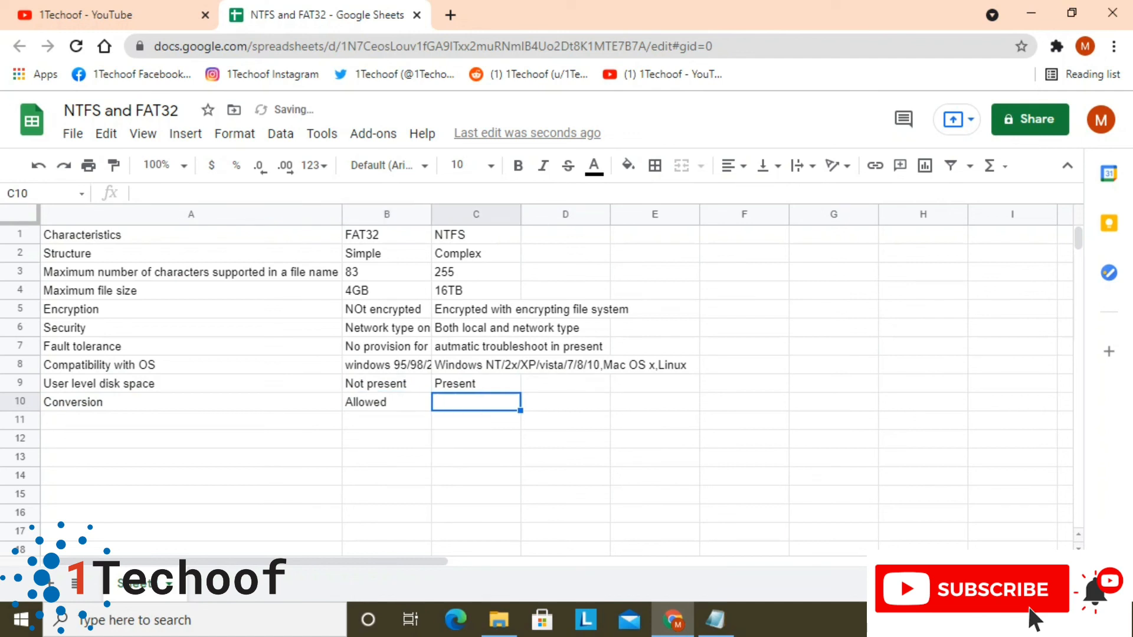
# Enter "Not allowed" as the NTFS value for Conversion in C10
pyautogui.write('Not all')
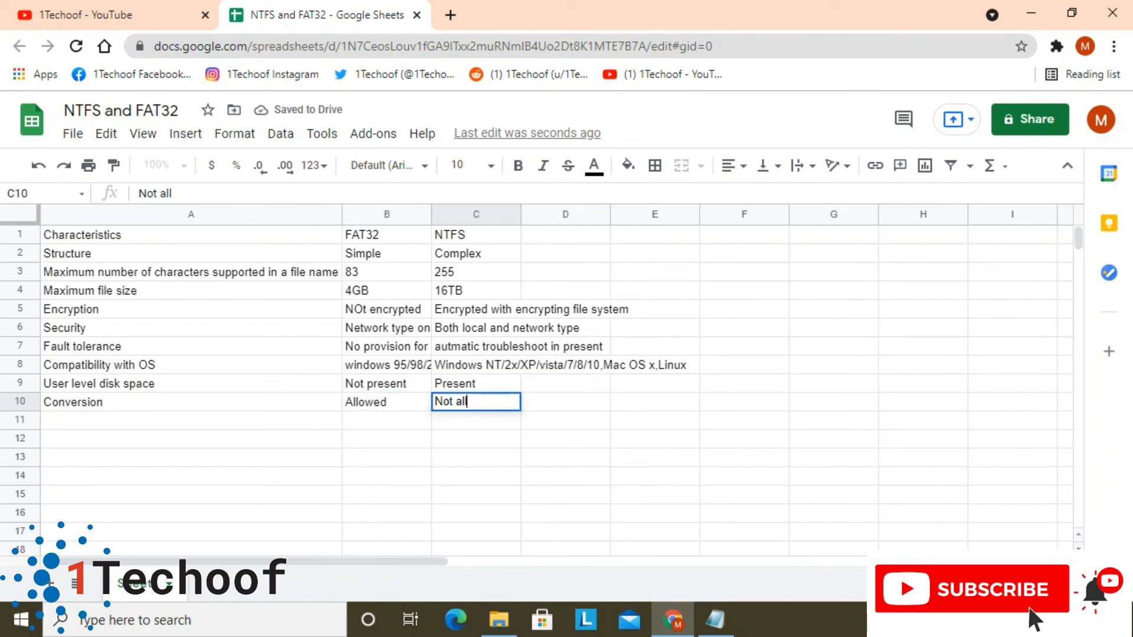
pyautogui.write('owed')
pyautogui.press('Return')
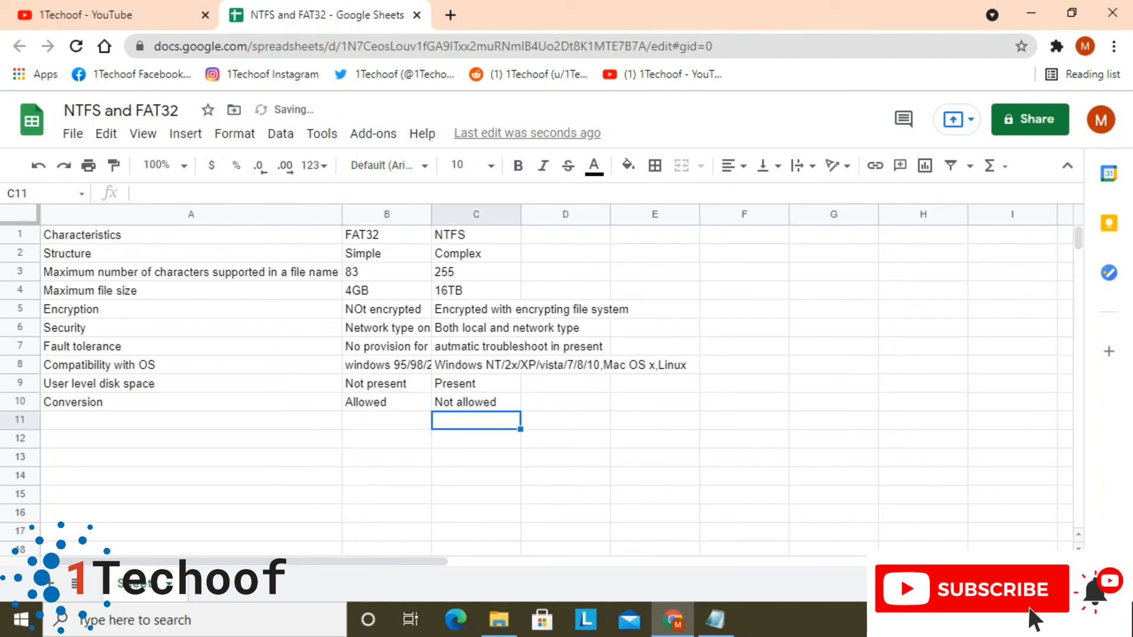
# Review the characteristics in column A from Conversion up to the header row, and back down to Maximum file size
pyautogui.press('Left')
pyautogui.press('Left')
pyautogui.press('Up')
pyautogui.press('Up')
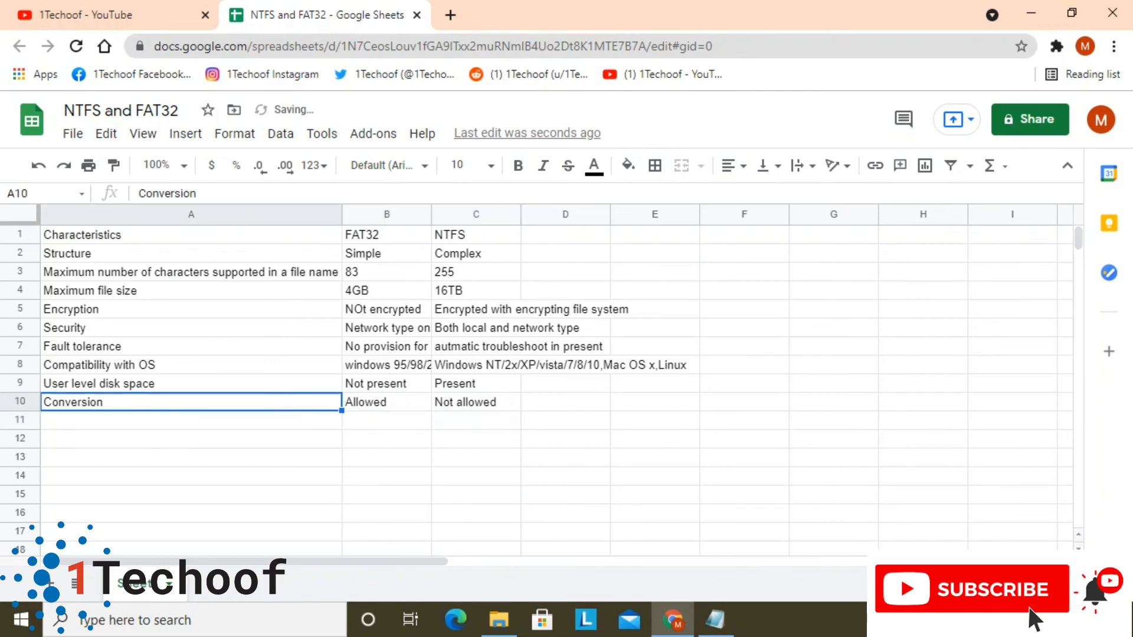
pyautogui.press('Up')
pyautogui.press('Up')
pyautogui.press('Up')
pyautogui.press('Up')
pyautogui.press('Up')
pyautogui.press('Up')
pyautogui.press('Up')
pyautogui.press('Up')
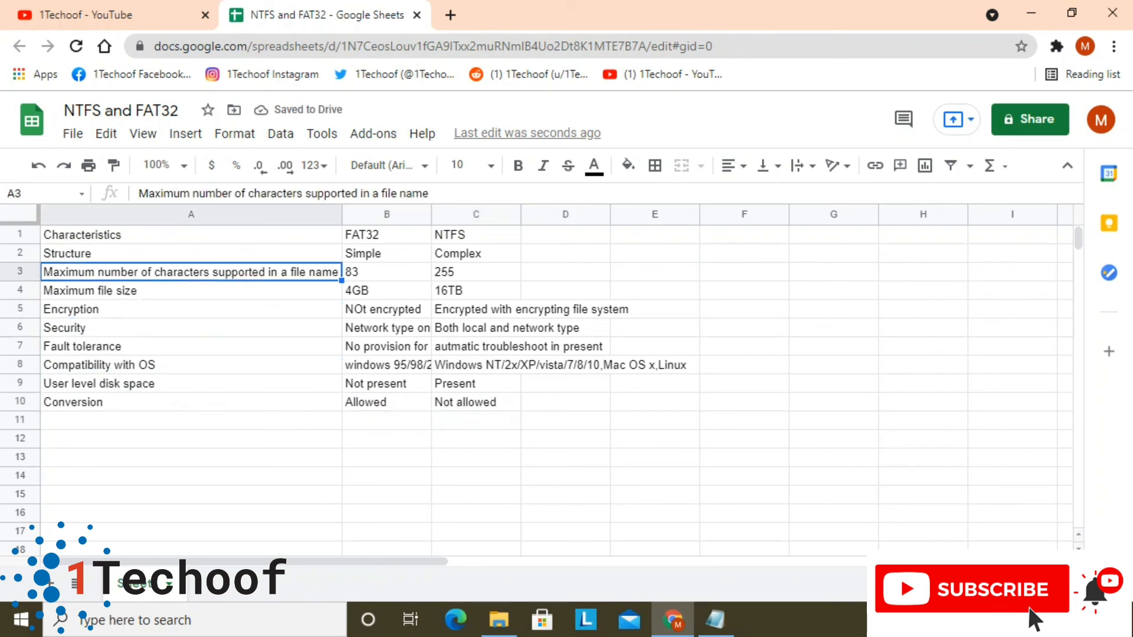
pyautogui.press('Right')
pyautogui.press('Left')
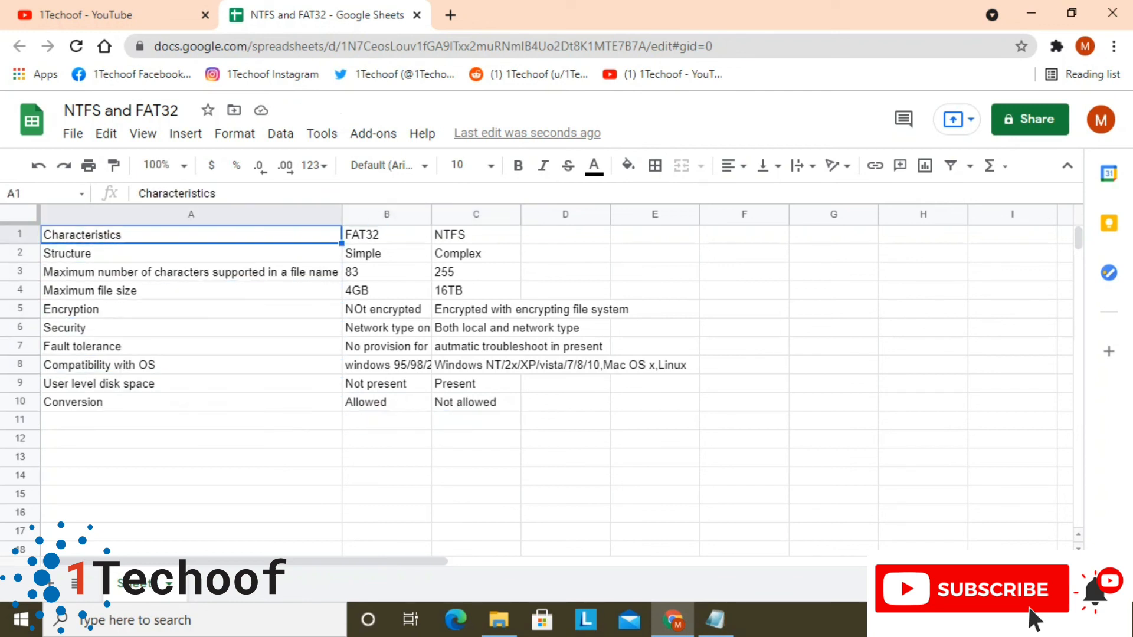
pyautogui.press('Down')
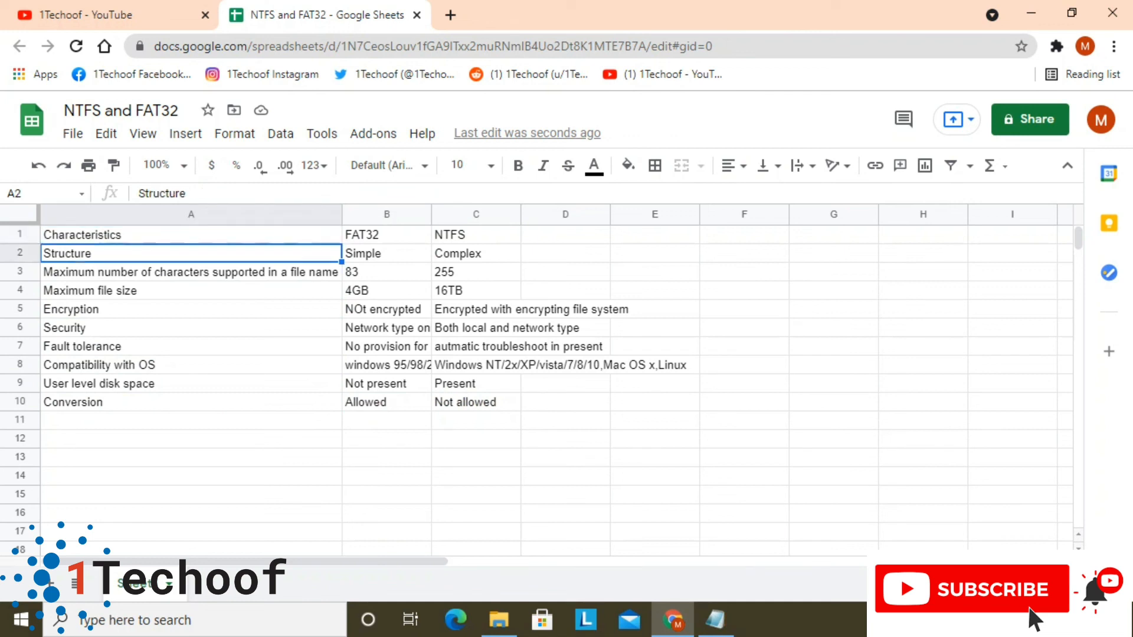
pyautogui.press('Down')
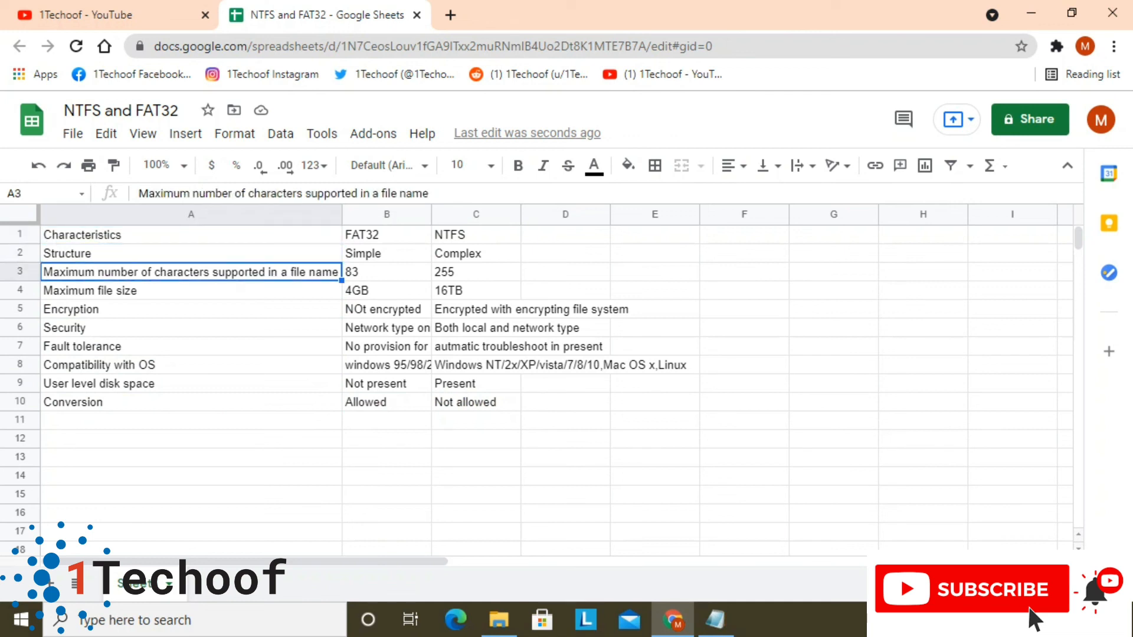
pyautogui.press('Down')
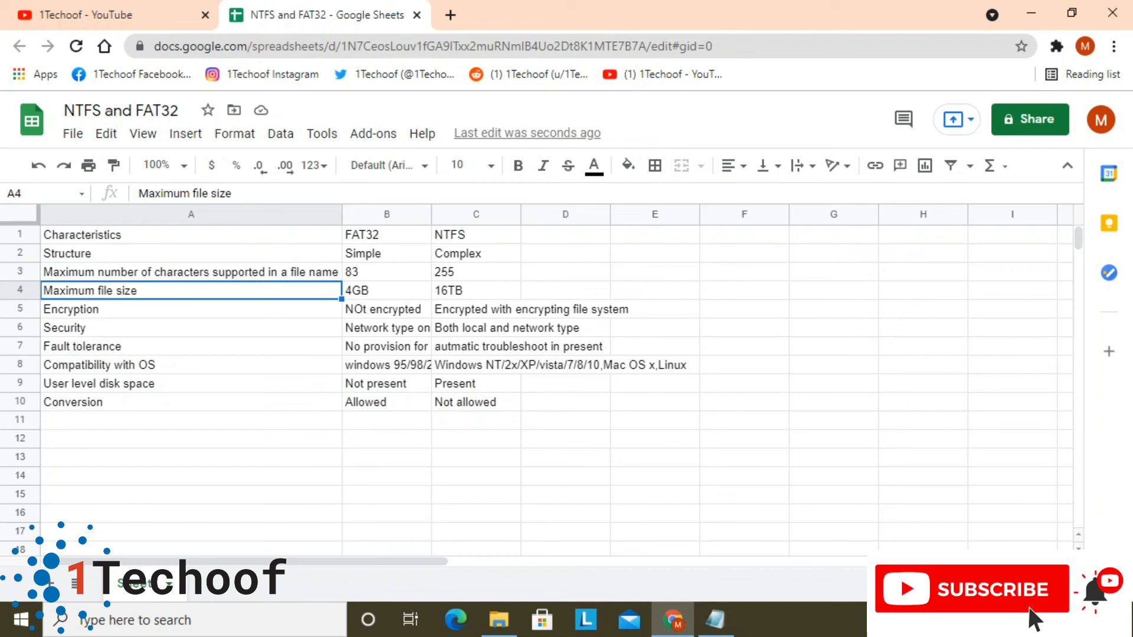
# Fit the width of the FAT32 column to its contents and minimize the browser window
pyautogui.press('Right')
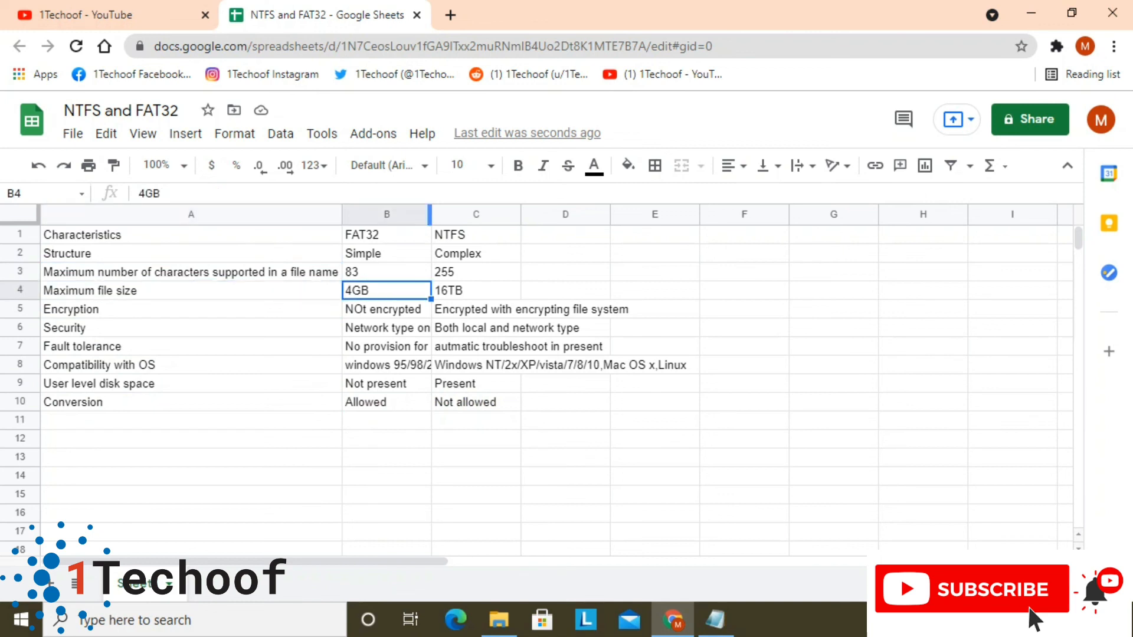
pyautogui.doubleClick(431, 214)
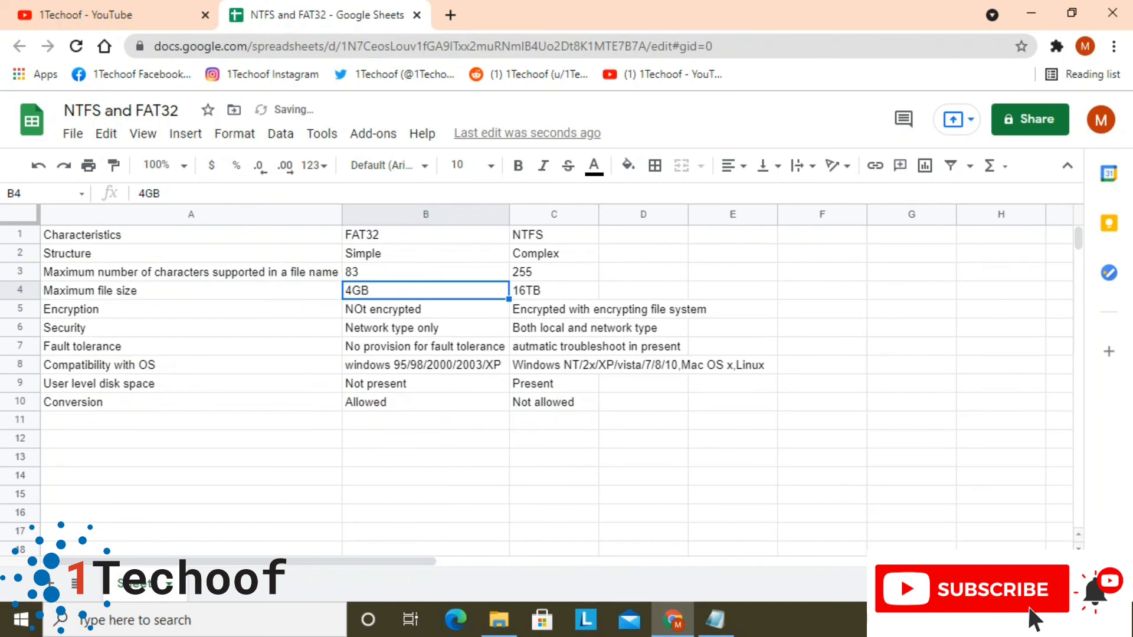
pyautogui.press('Up')
pyautogui.press('Right')
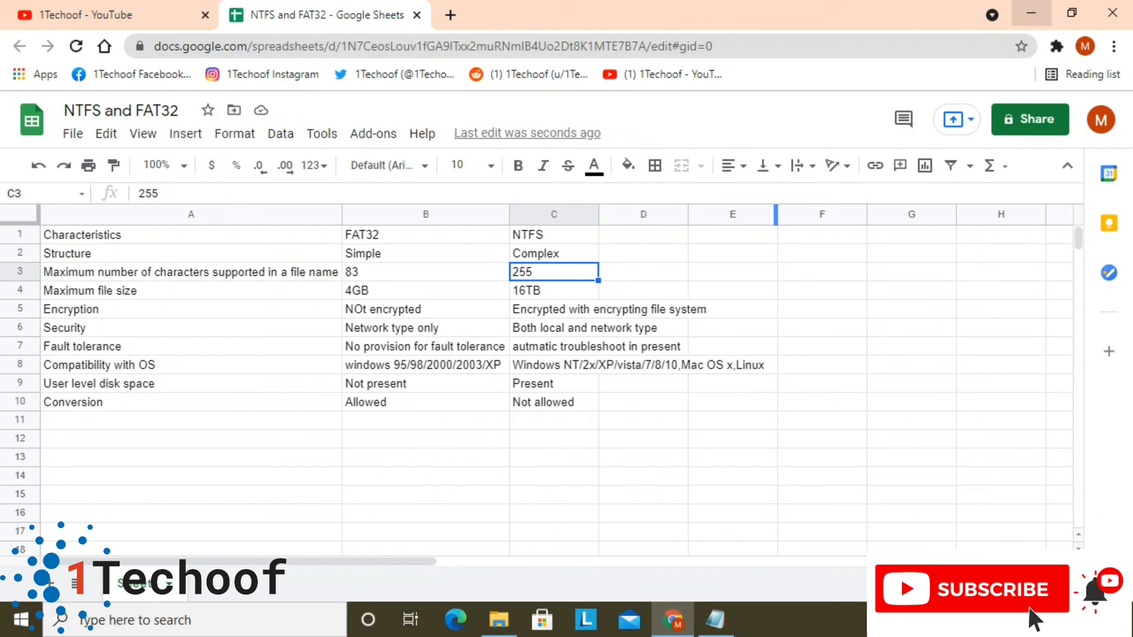
pyautogui.click(1031, 13)
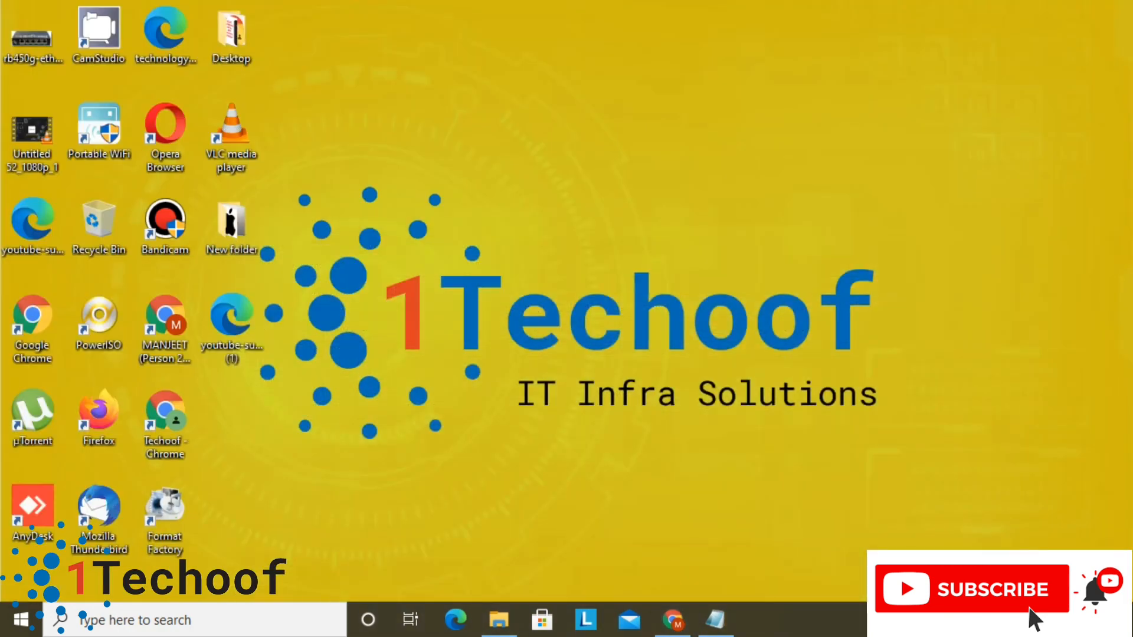